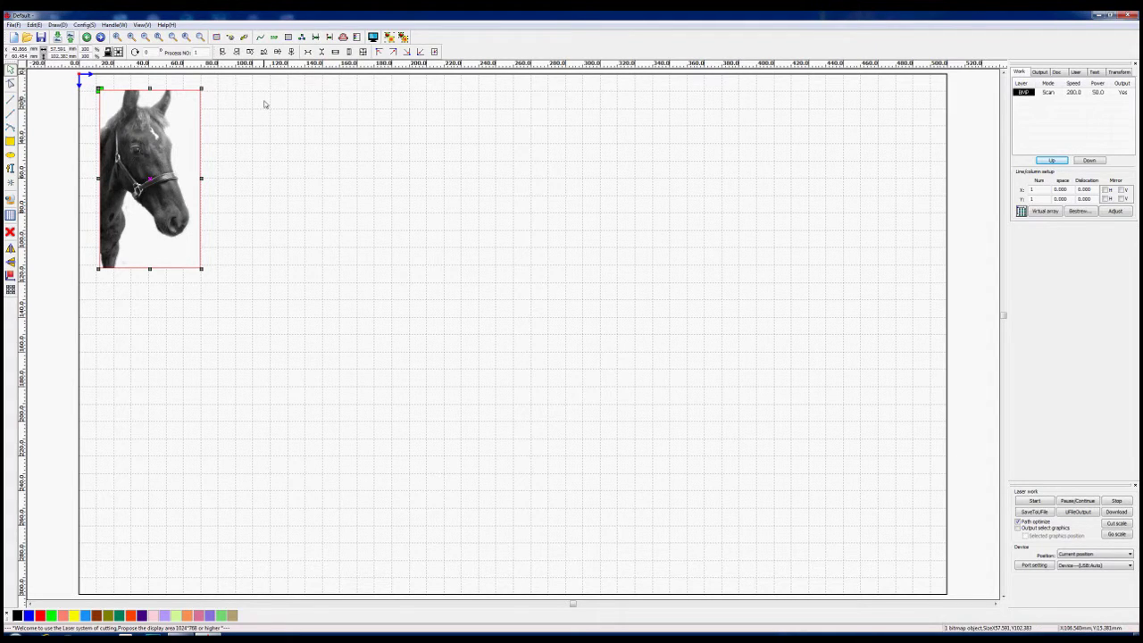
Step: Paste a duplicate horse bitmap, place it right of the original, and check the BMP layer parameters
left_click(297, 184)
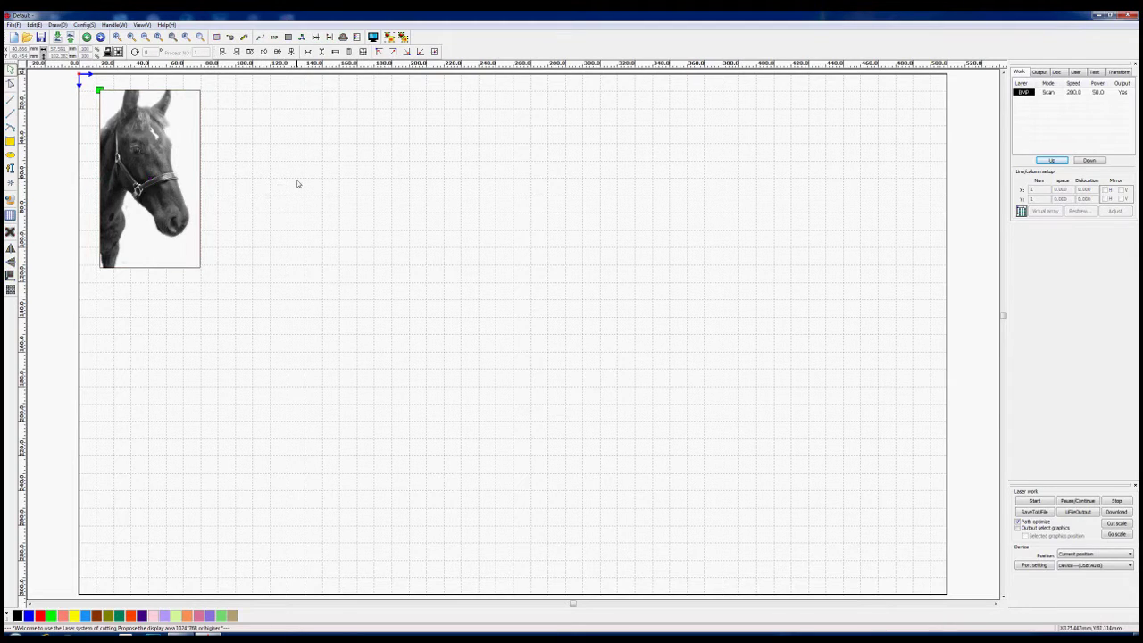
key("ctrl+v")
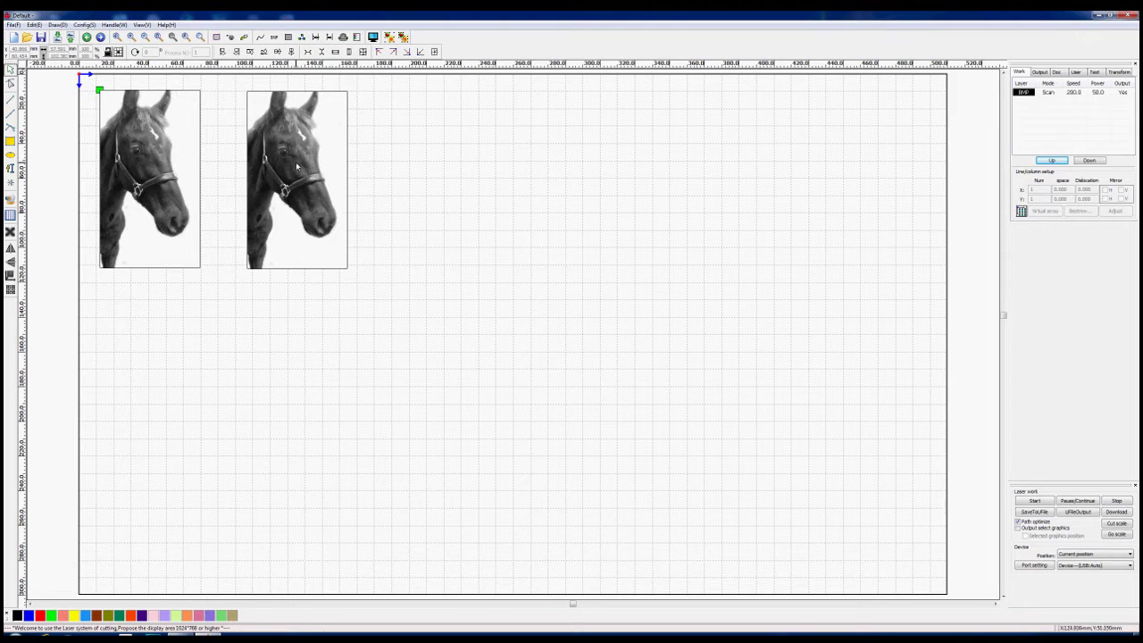
left_click_drag(297, 166, 264, 167)
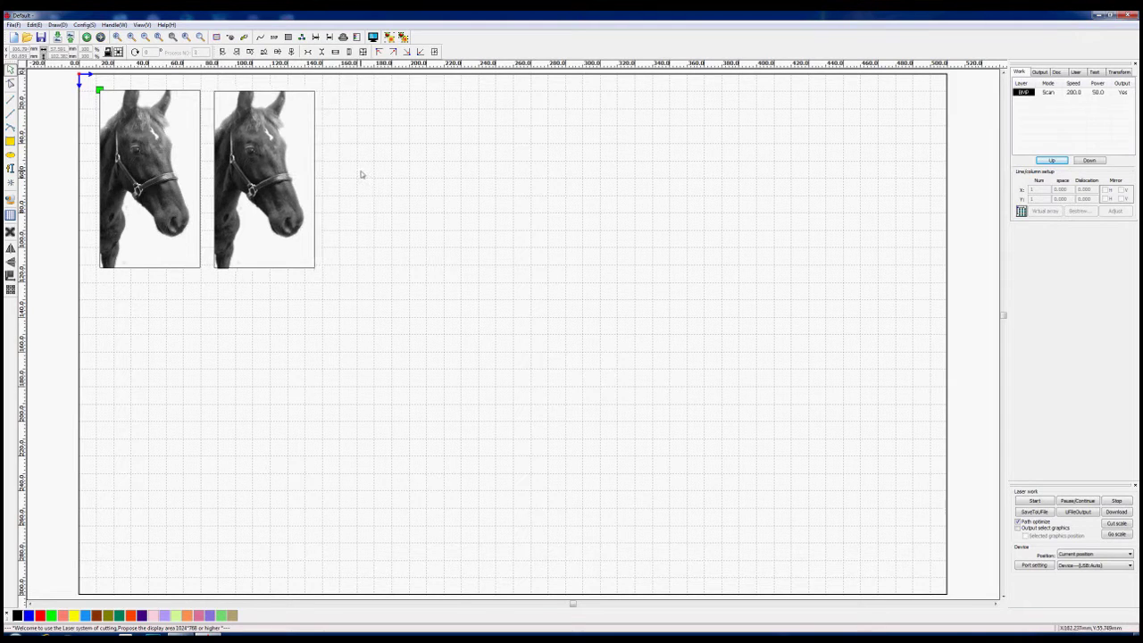
double_click(1025, 93)
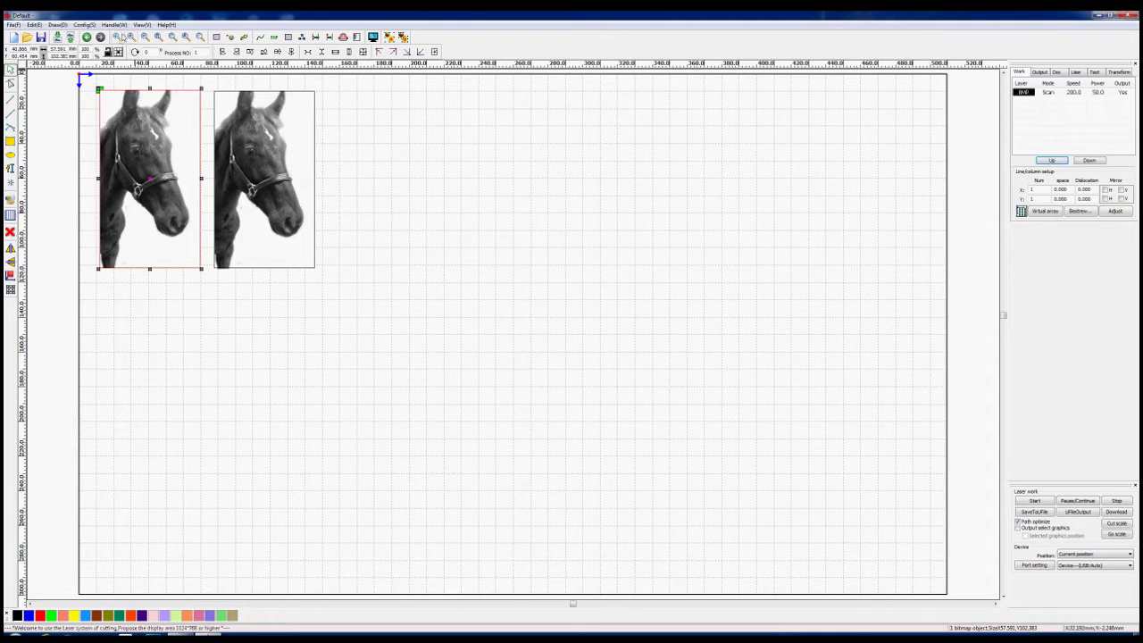
Step: Open Bitmap handle for the left horse with Set output resolution enabled at 1024 pixels/inch
left_click(113, 24)
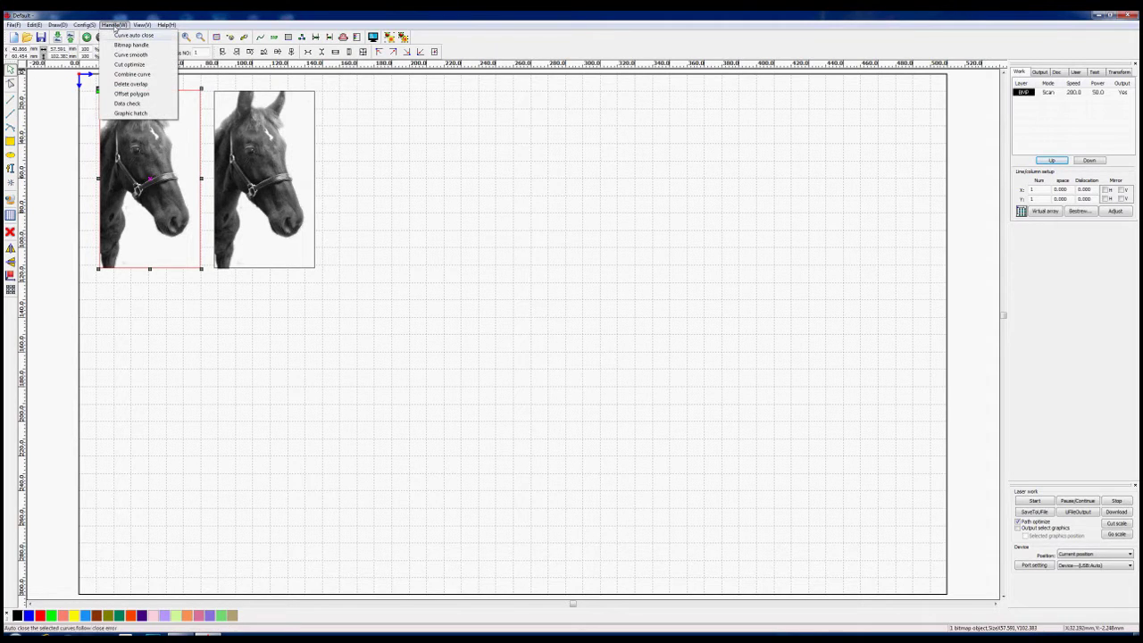
left_click(119, 50)
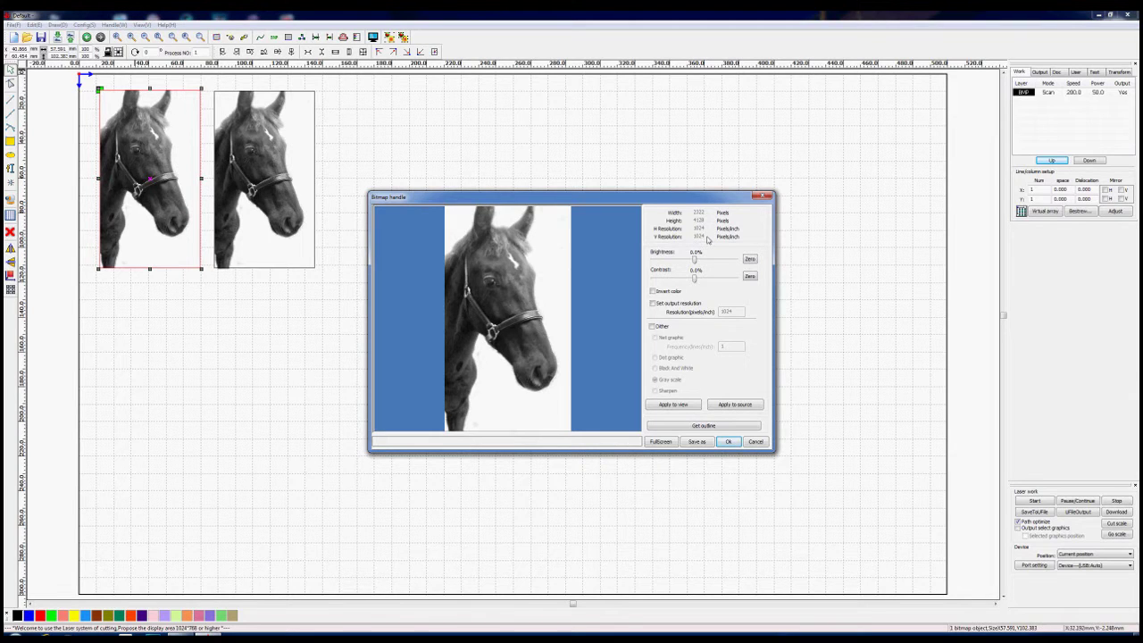
left_click(653, 303)
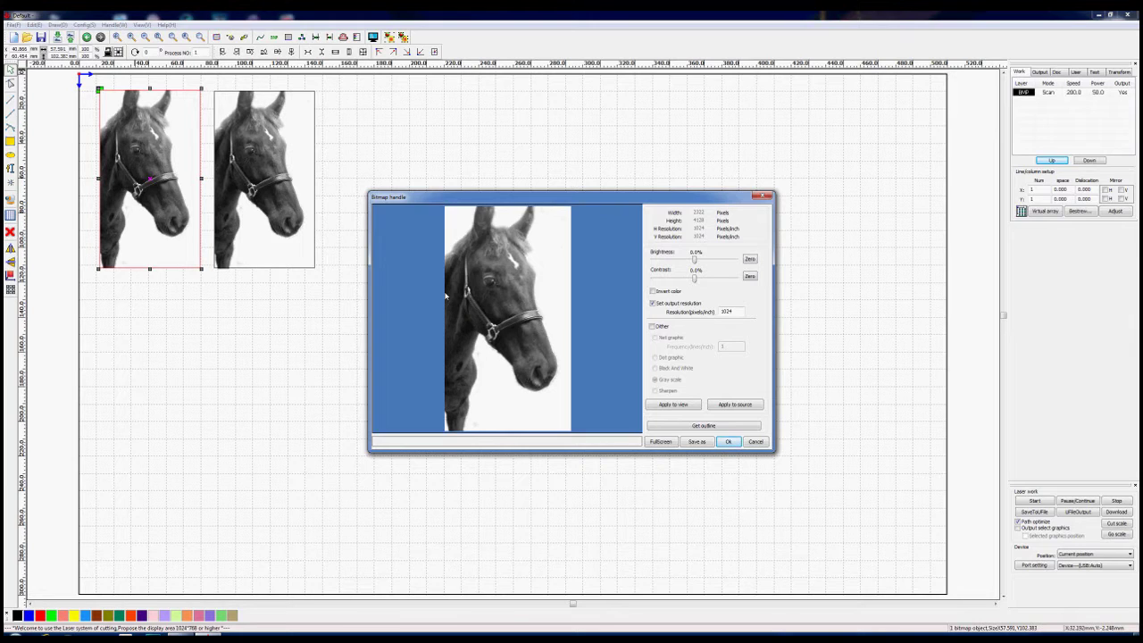
Step: Change the output resolution to 85 pixels/inch
double_click(730, 312)
type("85")
double_click(731, 311)
key("BackSpace")
type("9")
Step: Dither the left horse as a Dot graphic, apply it to the source, and confirm with Ok
left_click(652, 327)
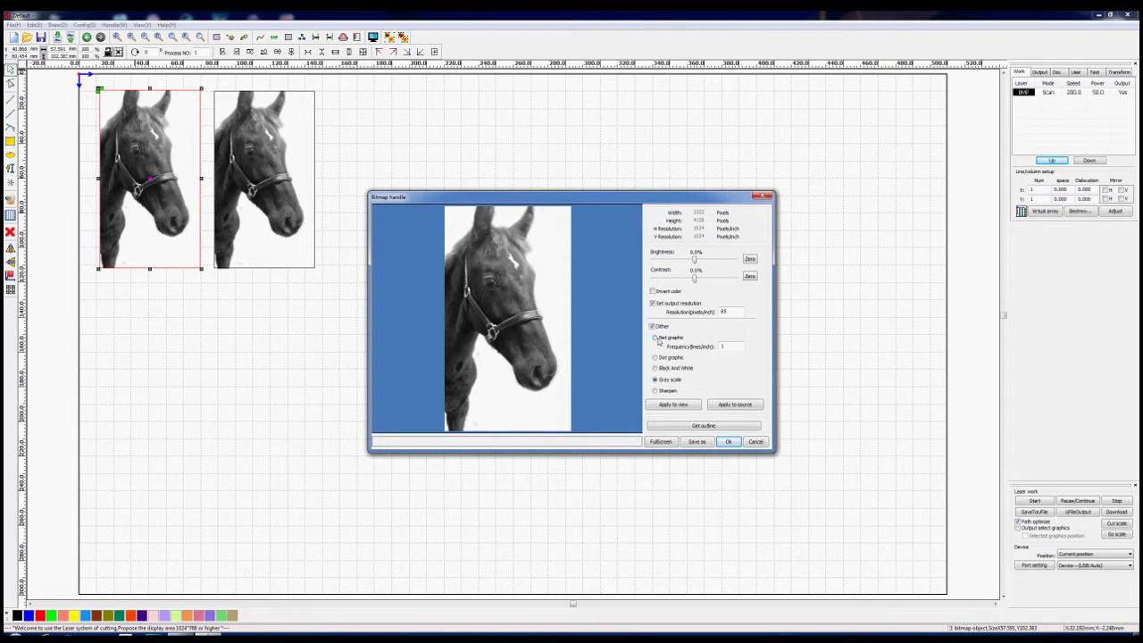
left_click(655, 357)
left_click(672, 405)
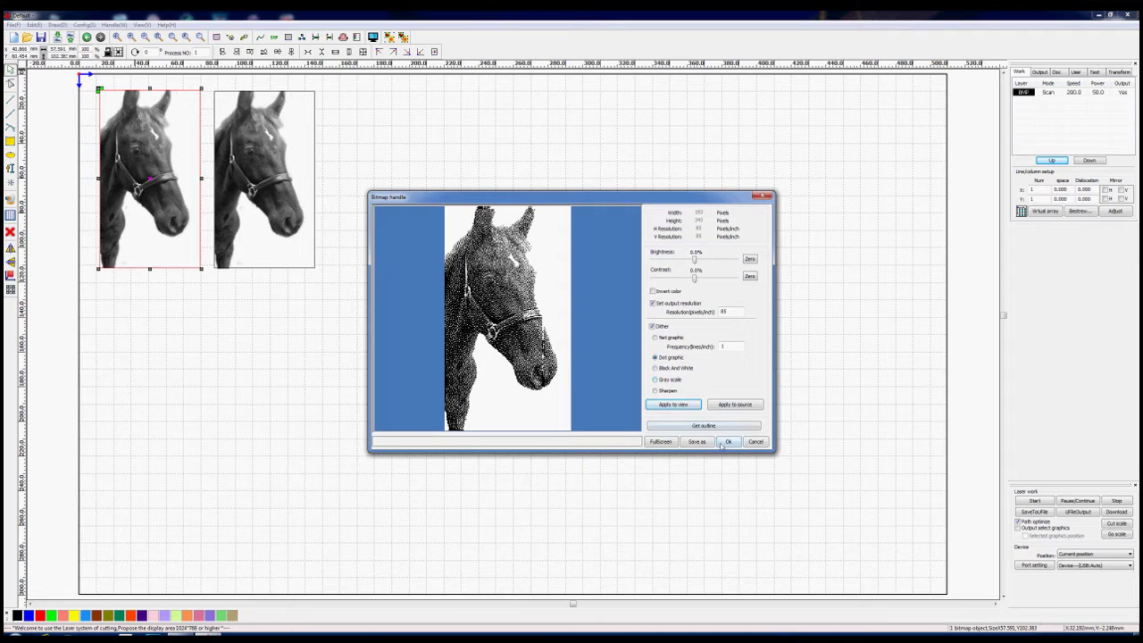
left_click(735, 405)
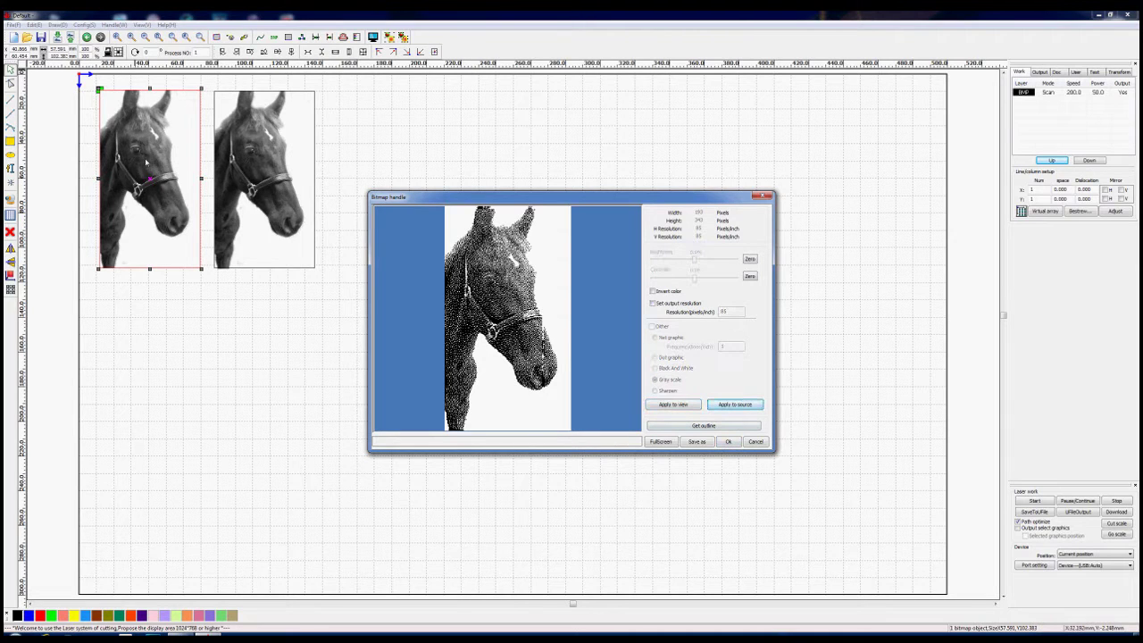
left_click(728, 441)
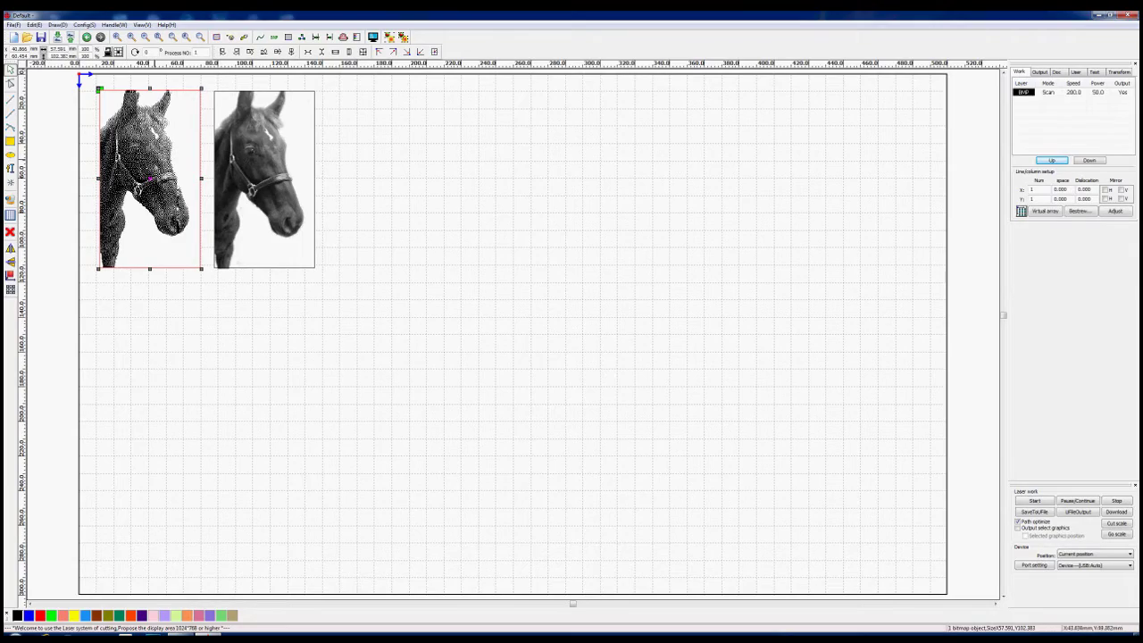
scroll(163, 162, "up", 5)
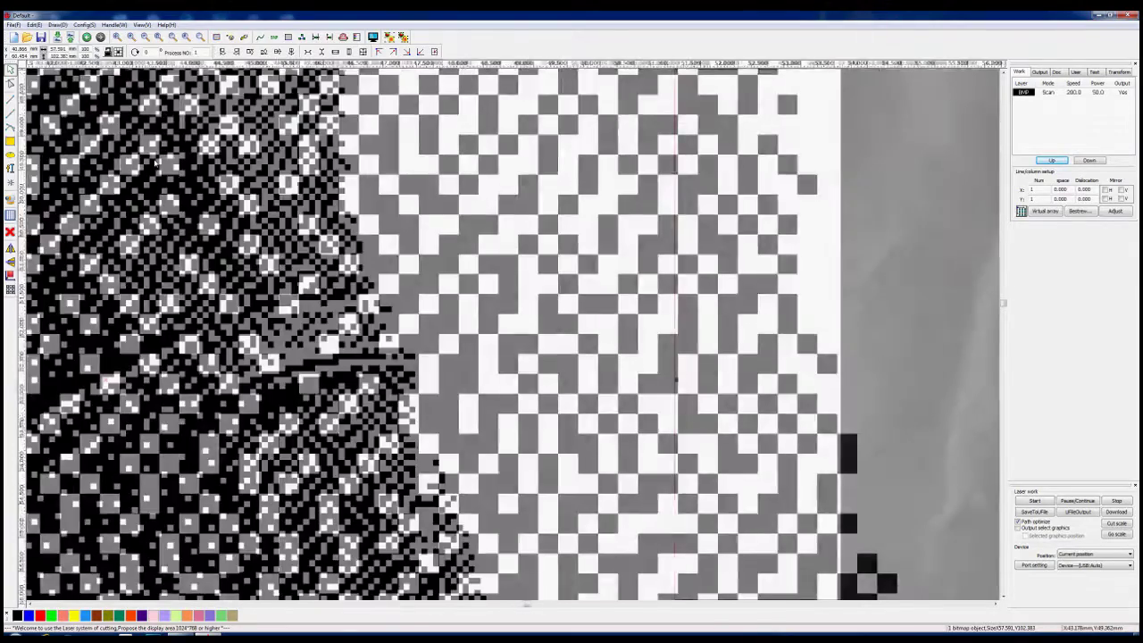
scroll(169, 166, "down", 4)
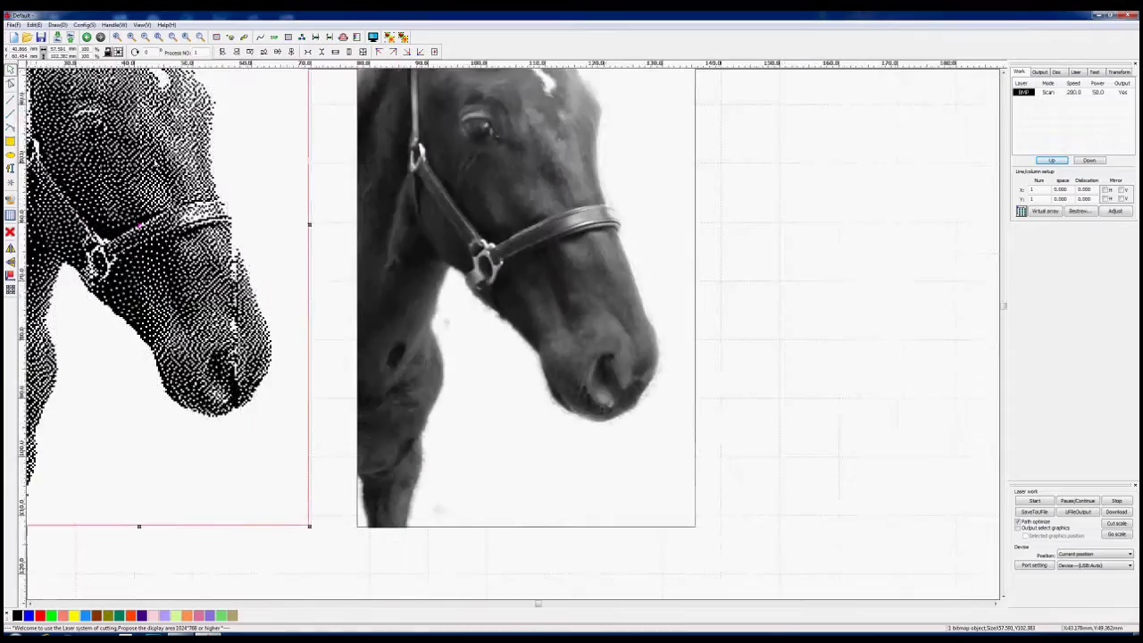
scroll(143, 89, "down", 2)
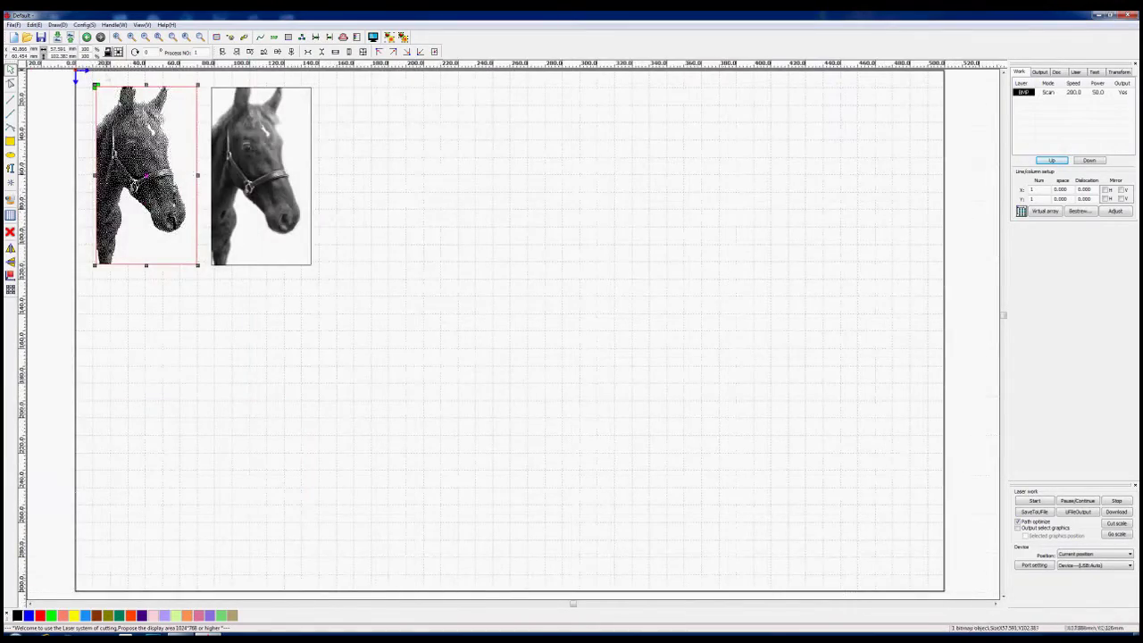
scroll(99, 83, "up", 2)
scroll(99, 83, "up", 3)
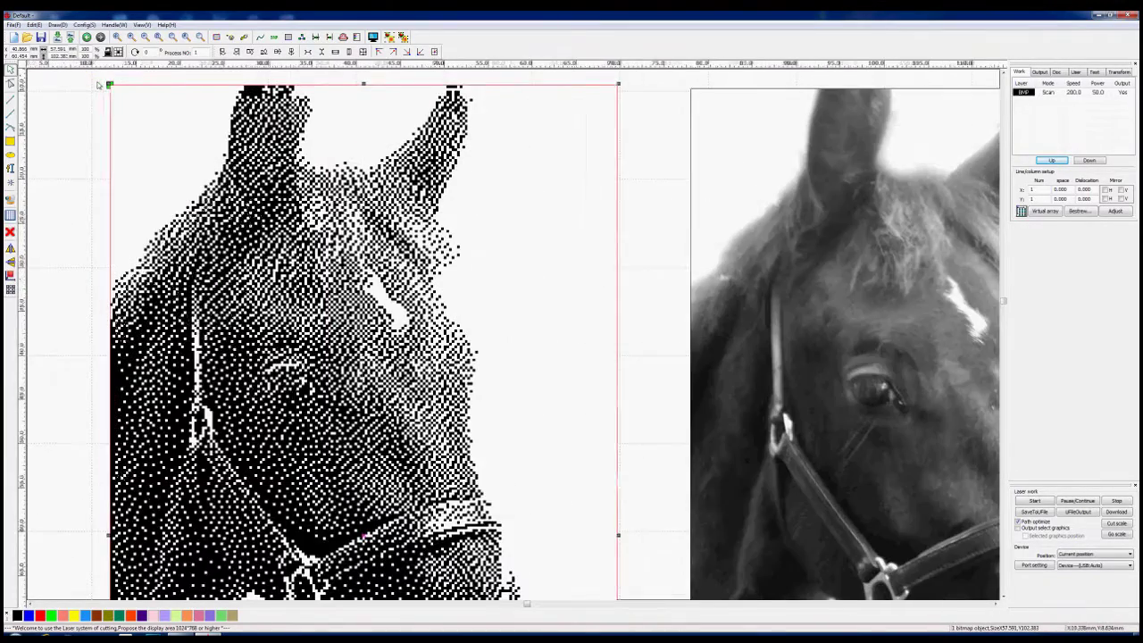
scroll(102, 83, "down", 1)
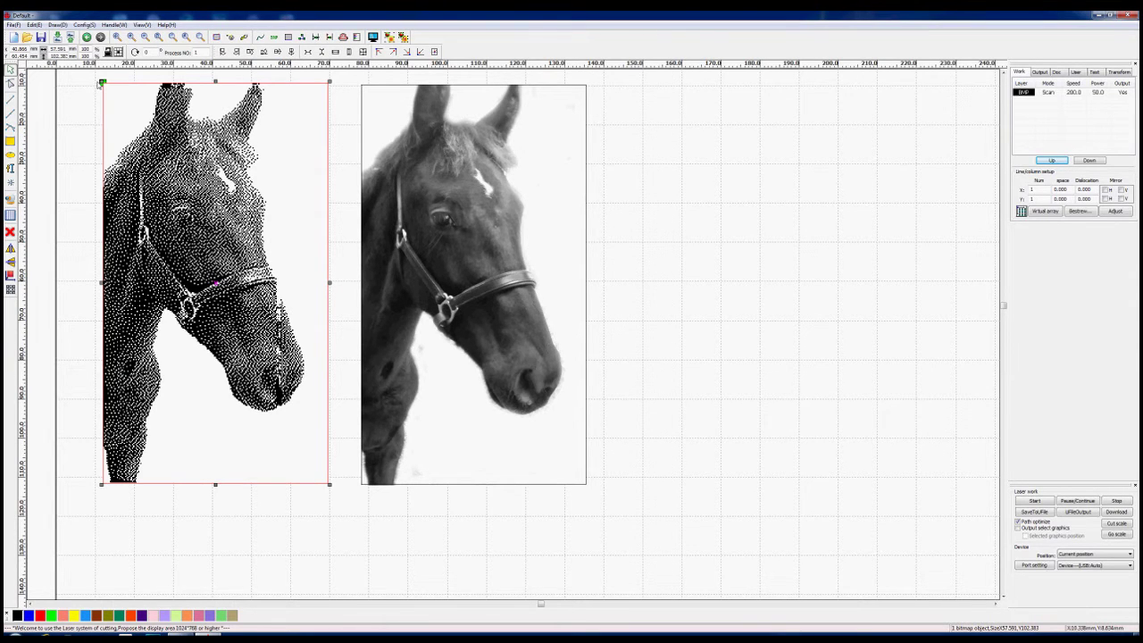
scroll(101, 83, "down", 1)
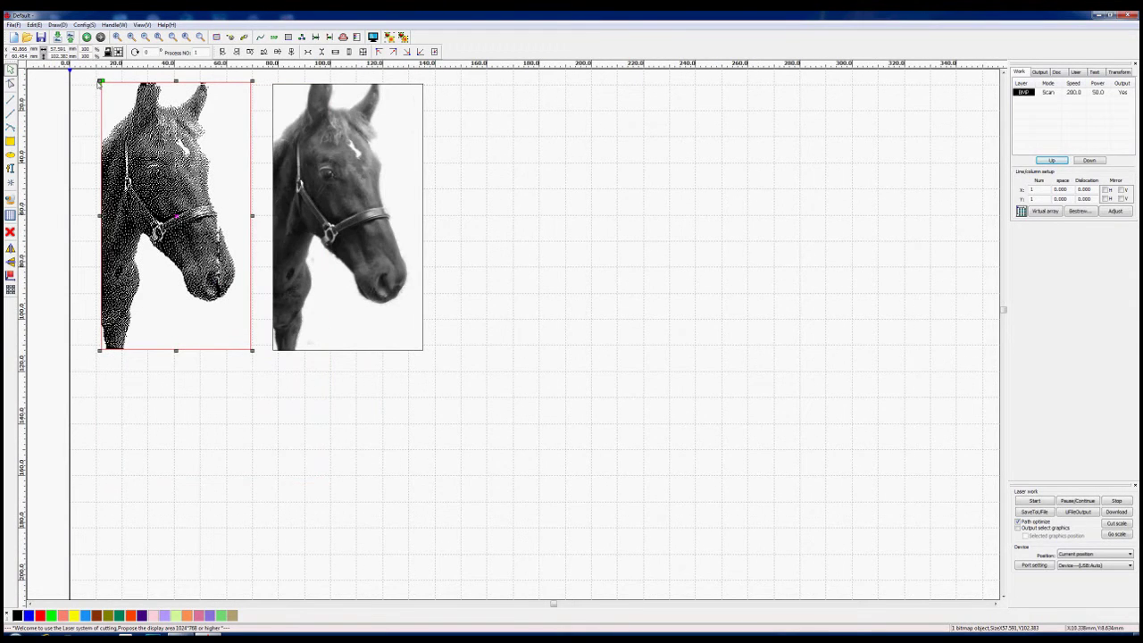
scroll(100, 83, "down", 1)
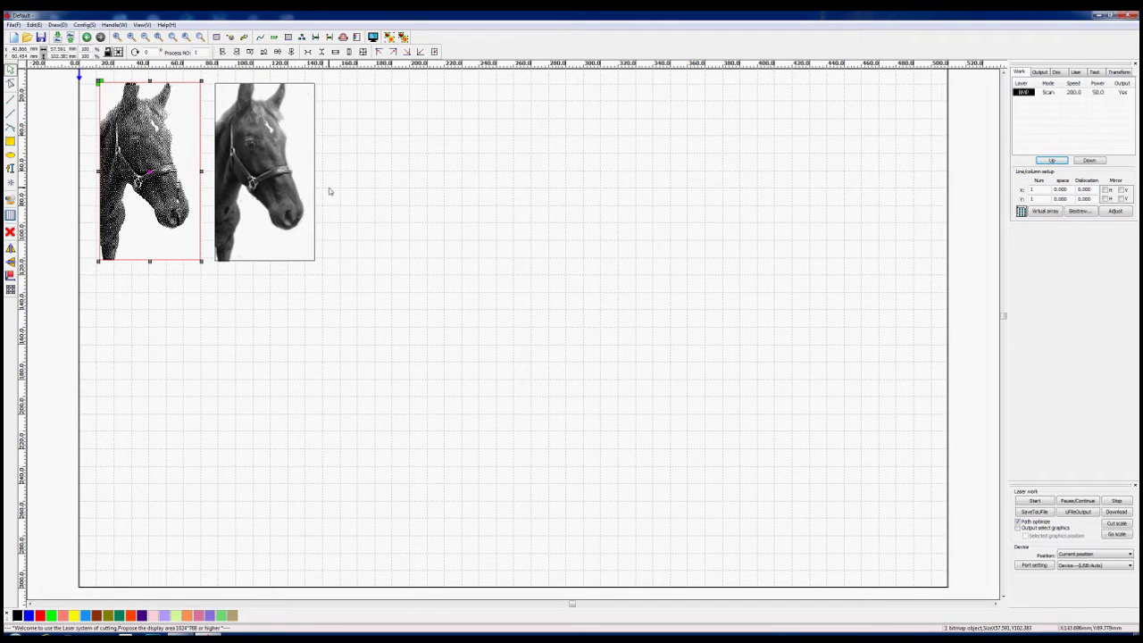
Step: Open Bitmap handle for the right horse with Invert color and Set output resolution ticked
left_click(291, 145)
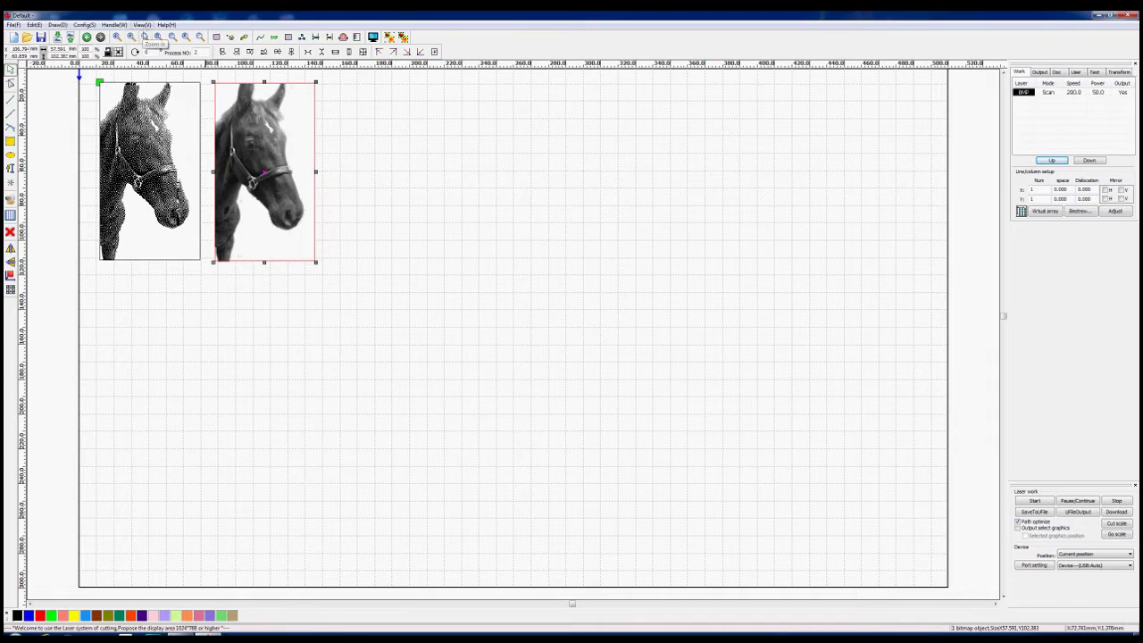
left_click(113, 25)
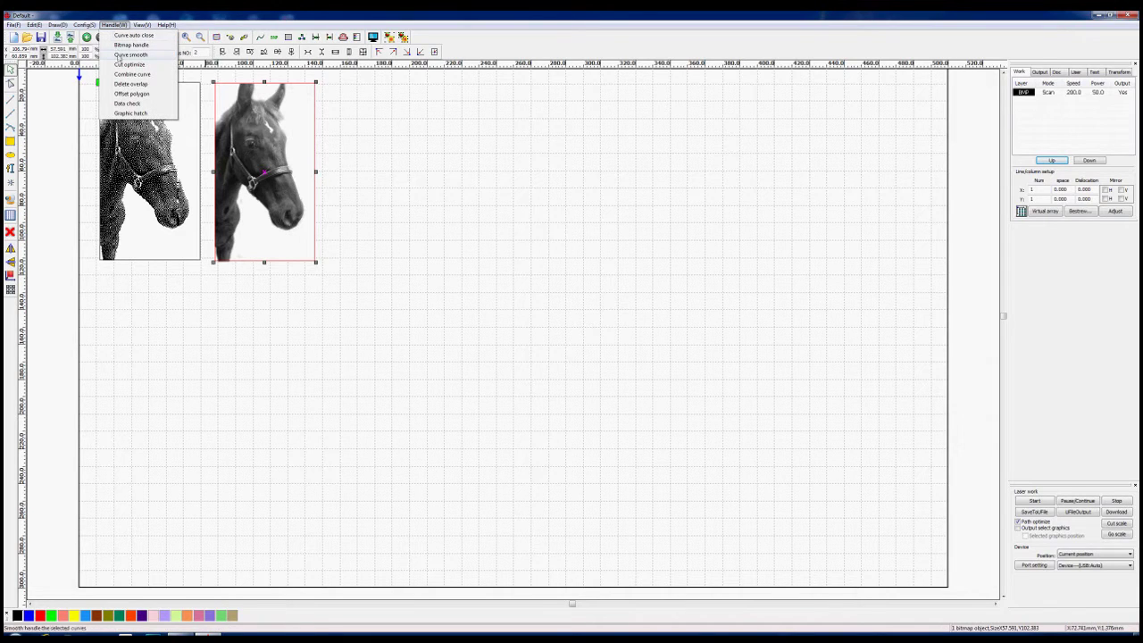
left_click(121, 44)
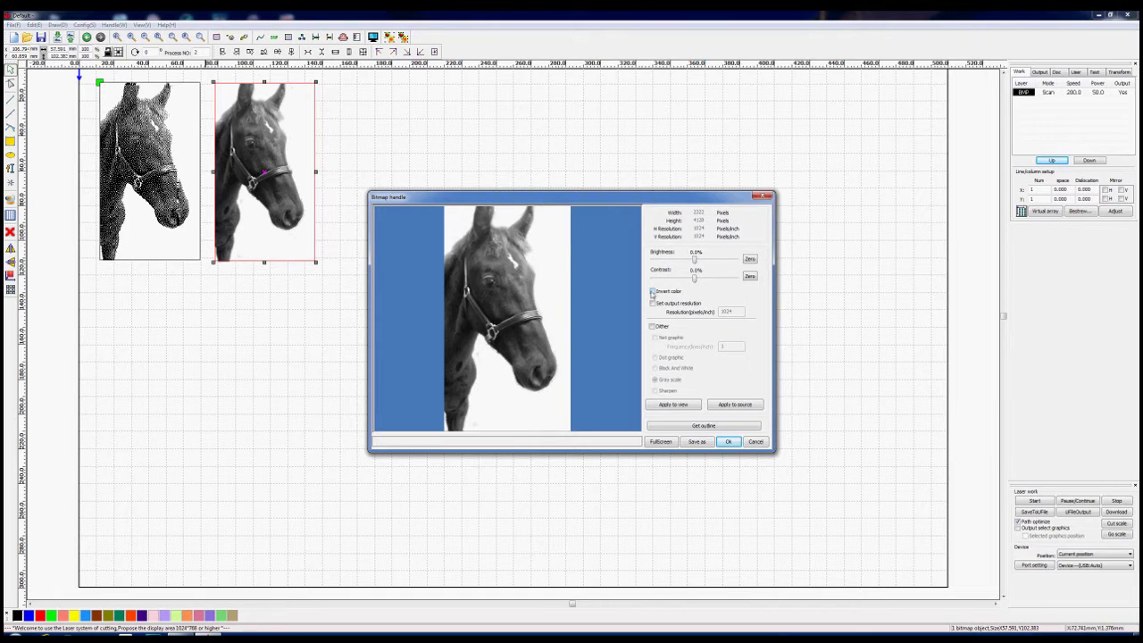
left_click(653, 292)
left_click(652, 304)
Step: Set the resolution to 85, enable Other dithering, and preview the dot graphic
left_click_drag(734, 310, 715, 314)
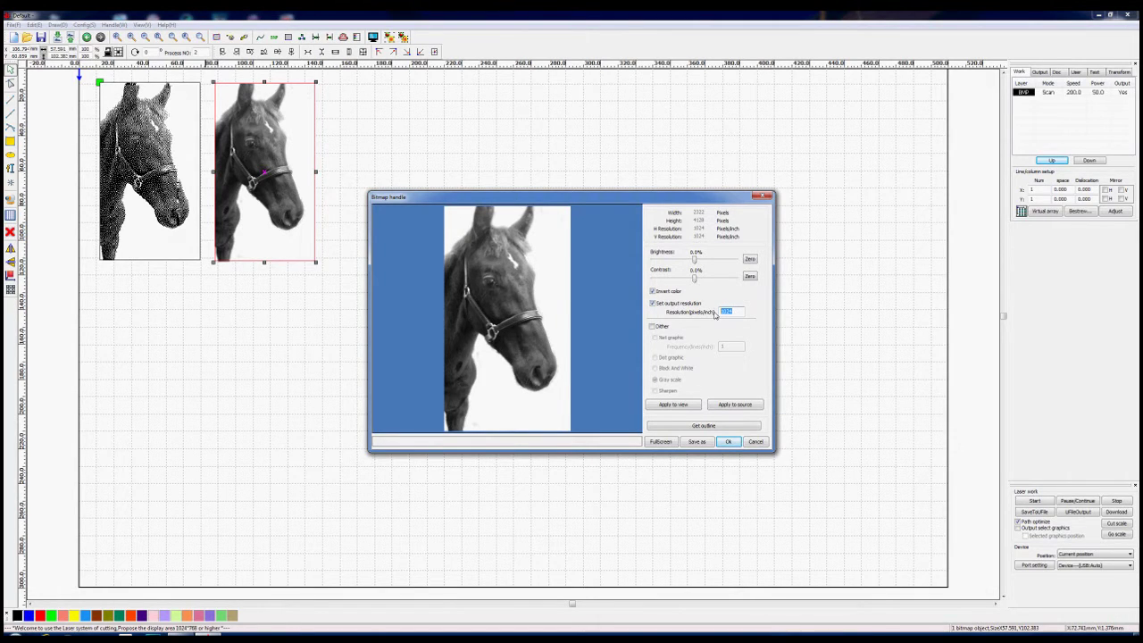
type("85")
left_click(652, 327)
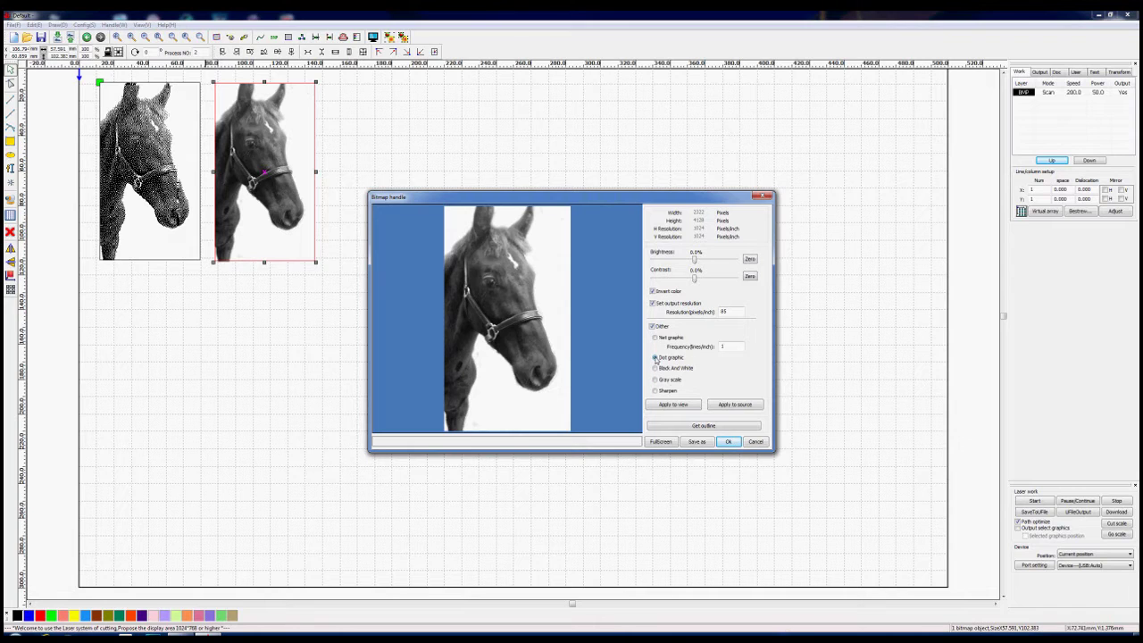
left_click(674, 407)
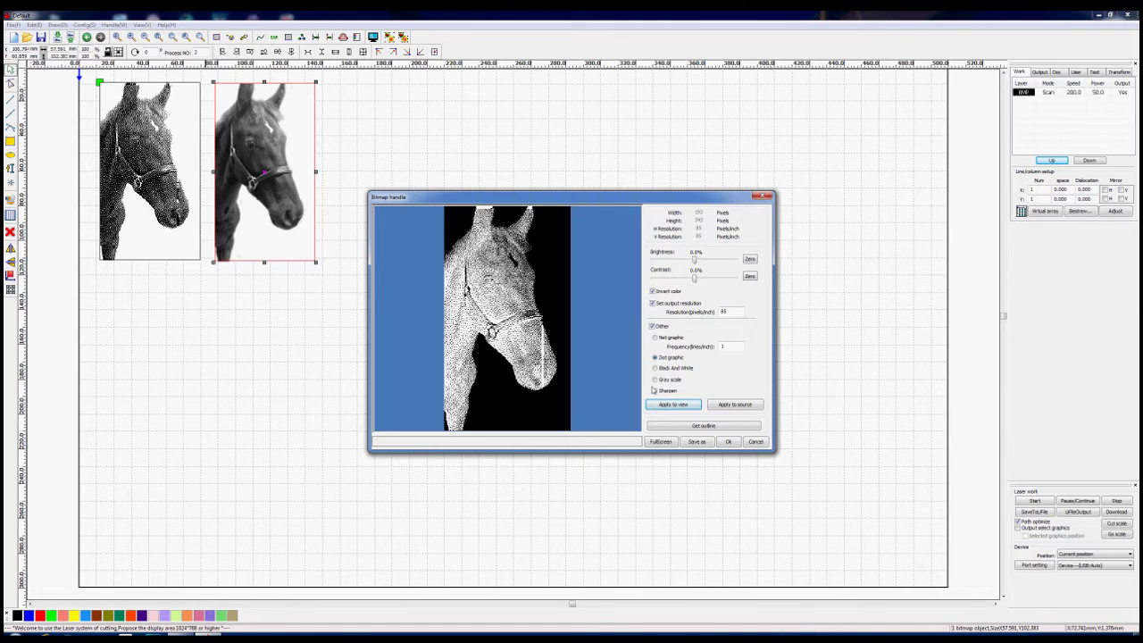
scroll(597, 250, "up", 3)
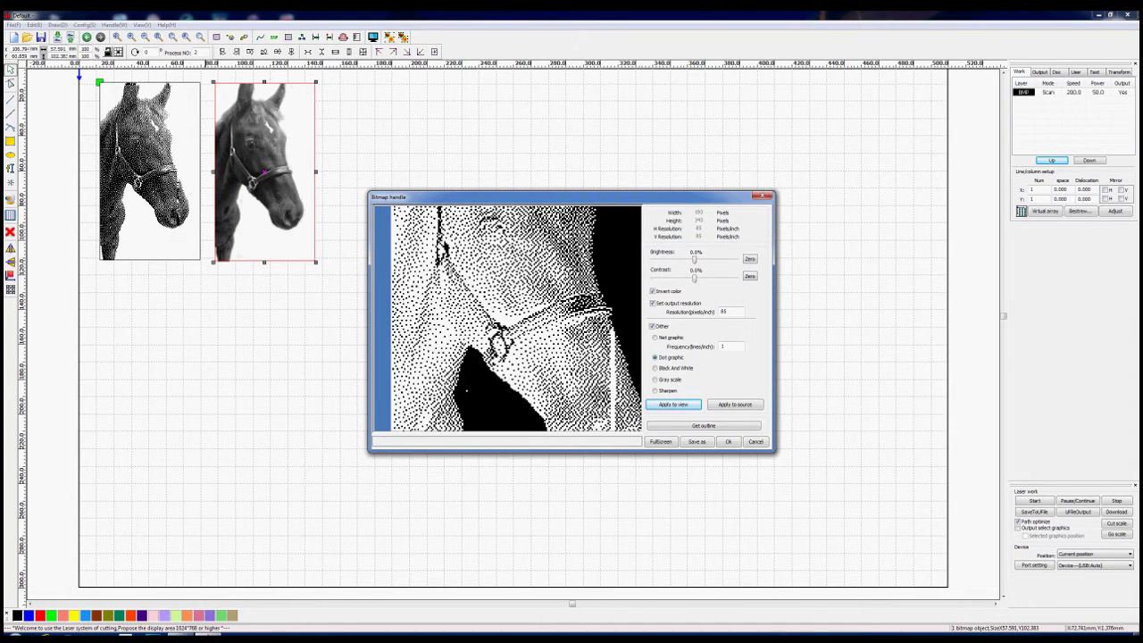
Step: Adjust the inverted image's tone: contrast reset to 0%, brightness lowered to about -17%
right_click(465, 390)
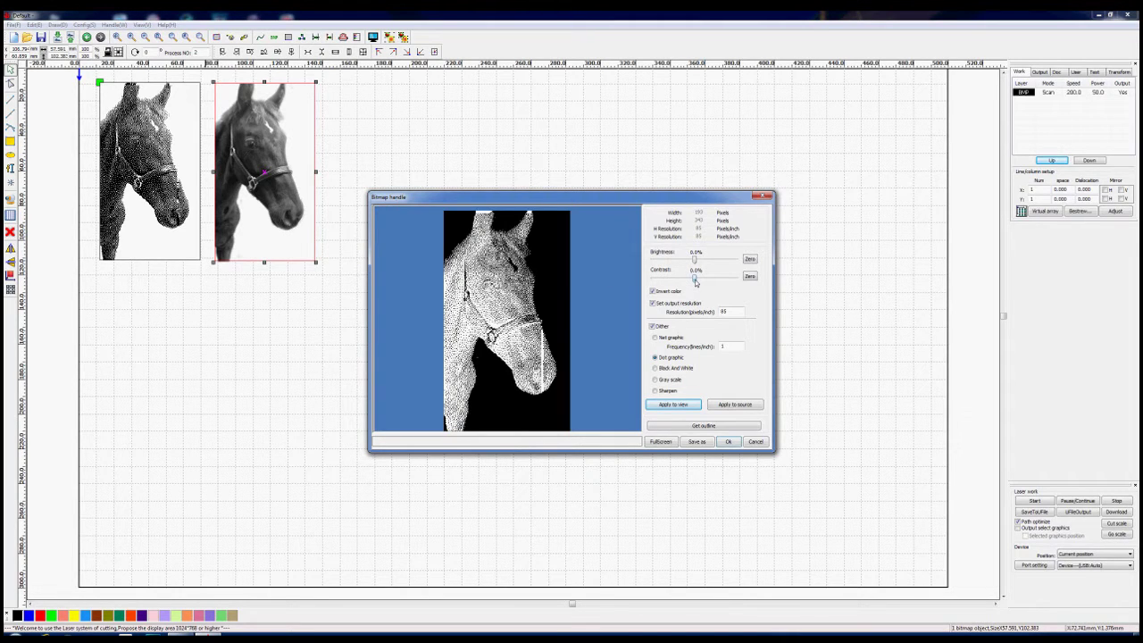
left_click_drag(694, 277, 703, 258)
left_click(674, 406)
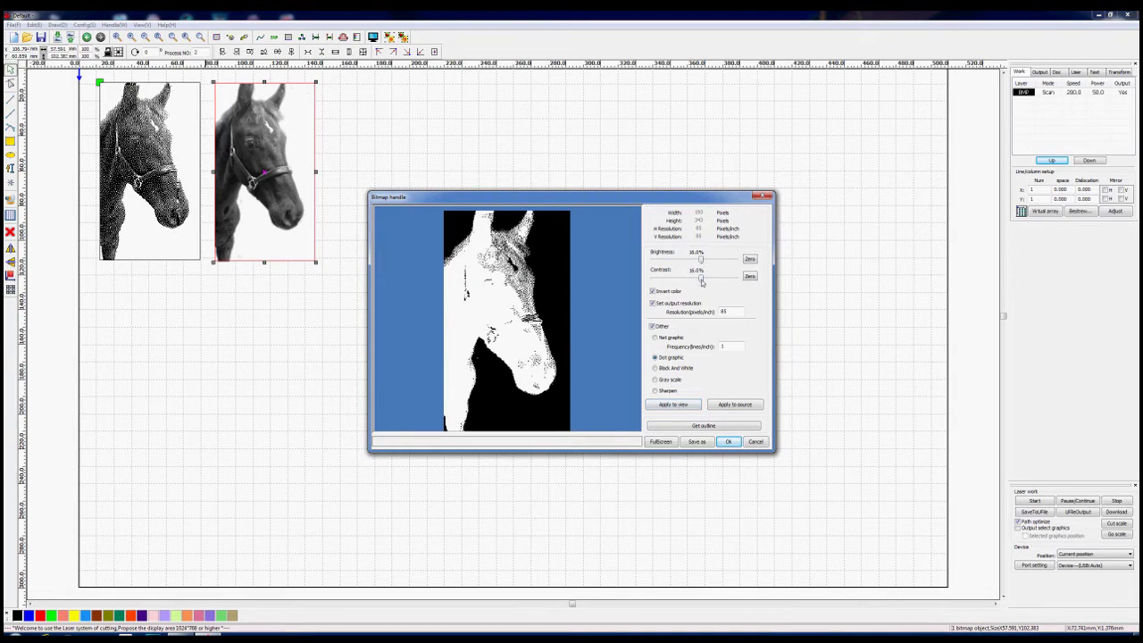
left_click(750, 275)
left_click_drag(700, 257, 686, 258)
left_click(672, 405)
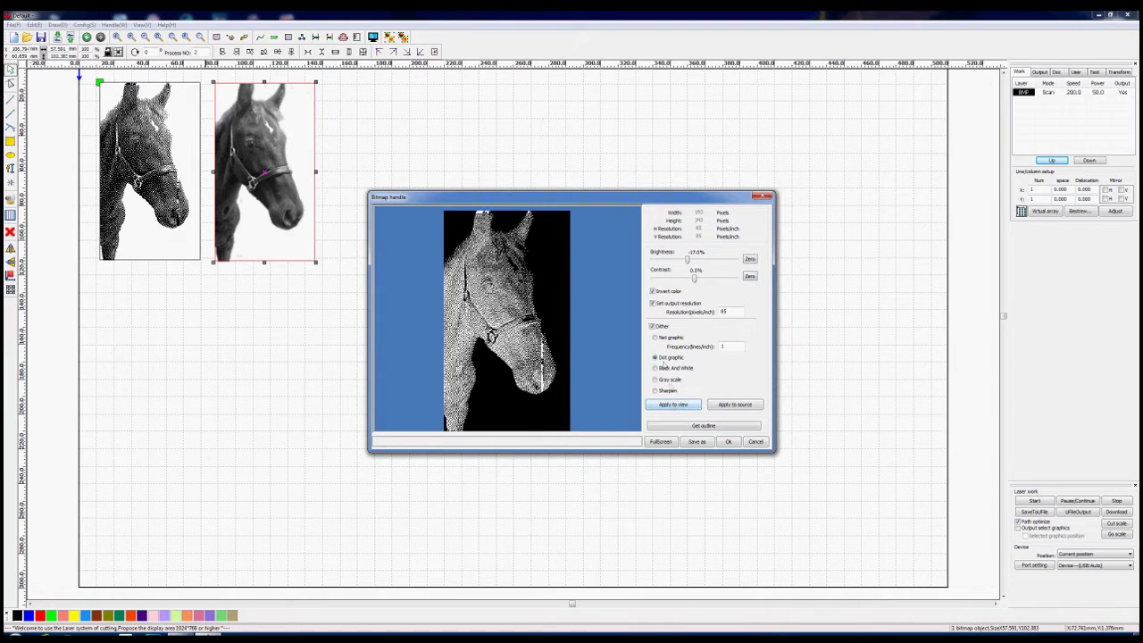
Step: Set brightness to about -12%, preview, apply the inverted dot graphic to source, and confirm
left_click_drag(688, 259, 693, 262)
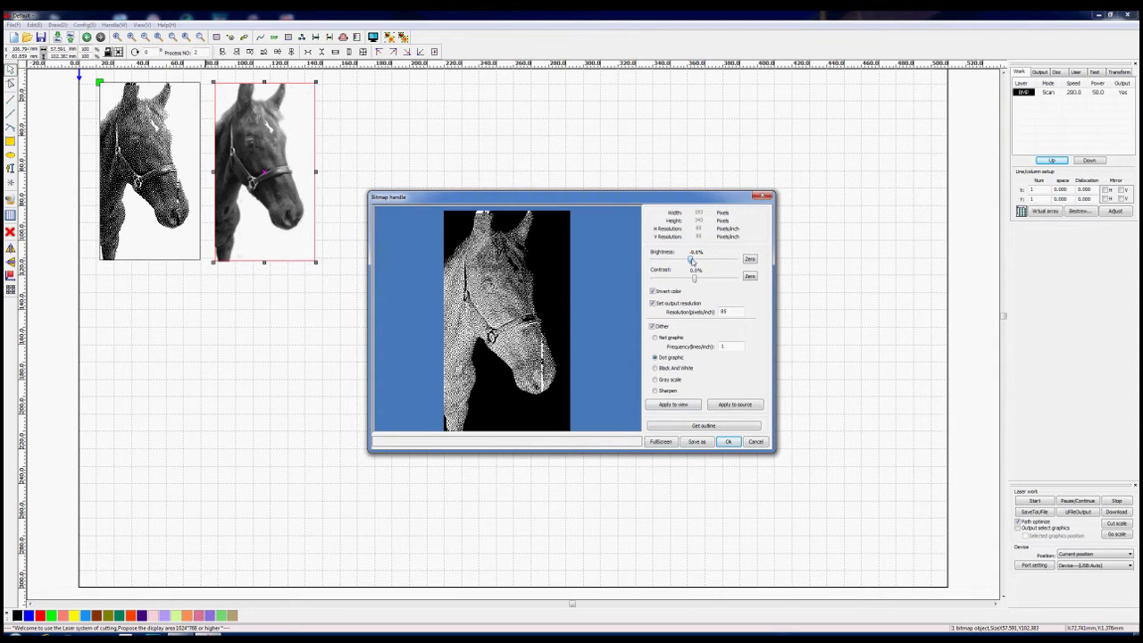
left_click(674, 405)
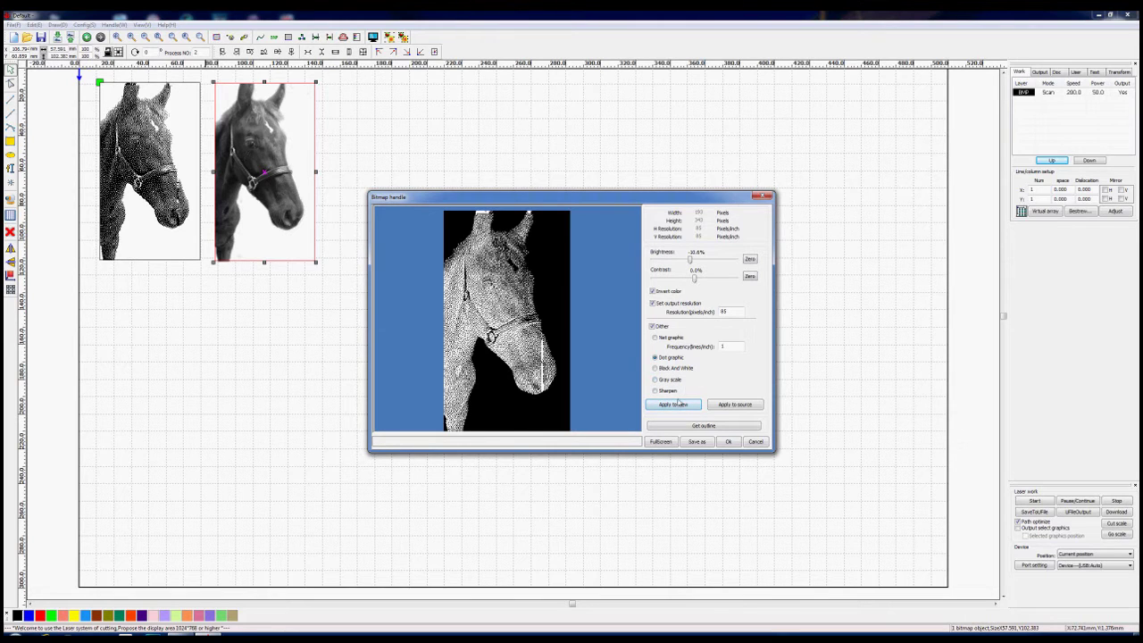
left_click(737, 406)
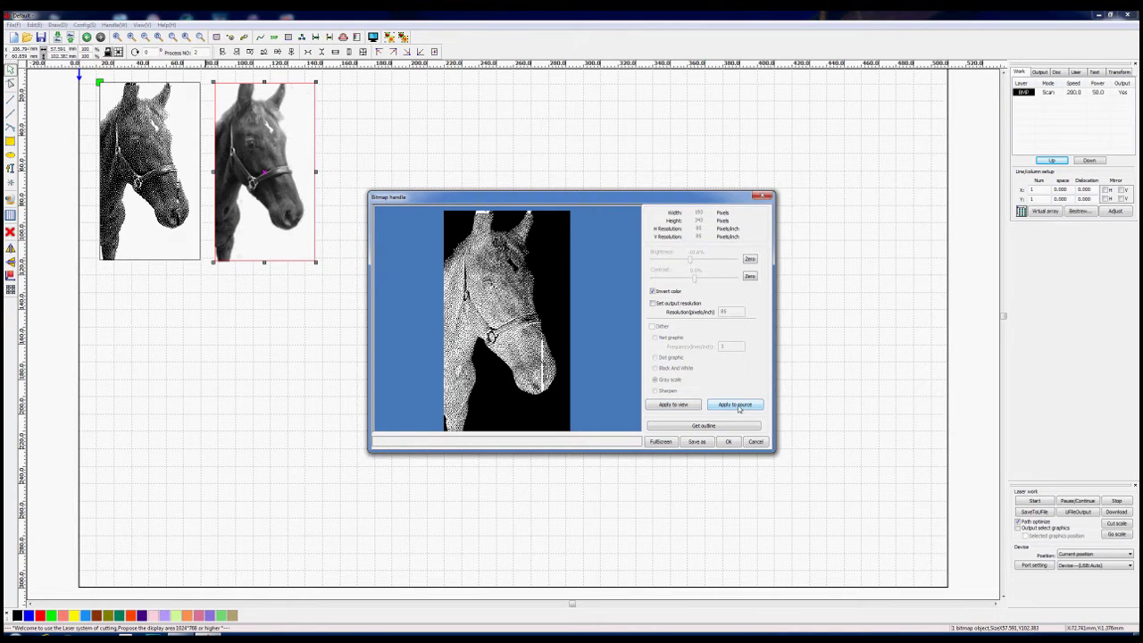
left_click(727, 441)
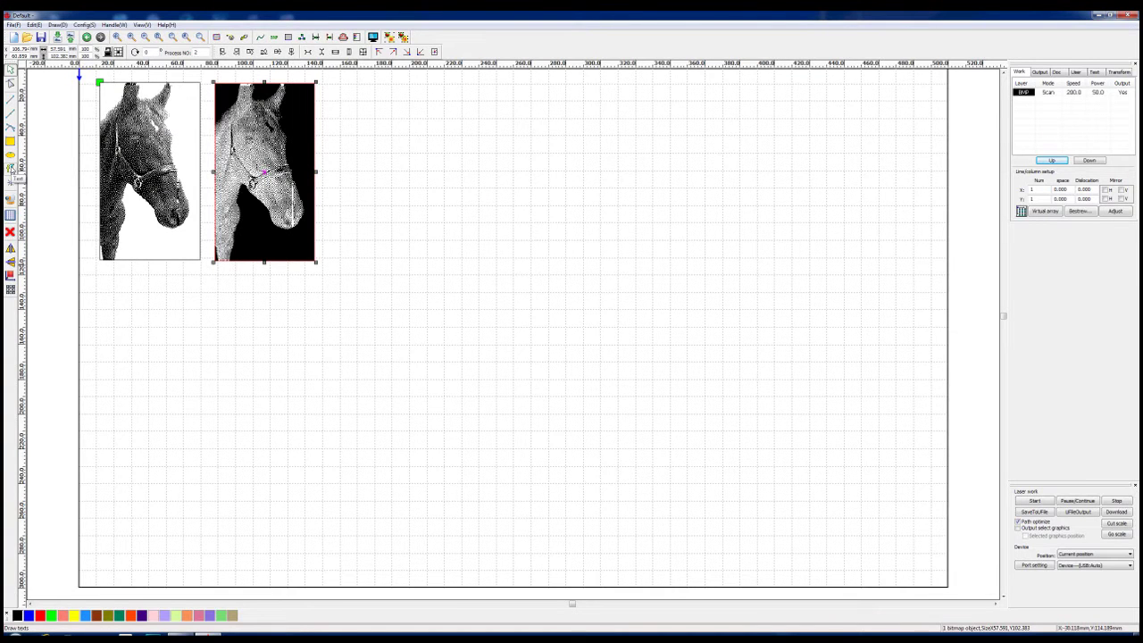
Step: Add the text 'Harry' at 10 mm height on the canvas right of the horses
left_click(11, 169)
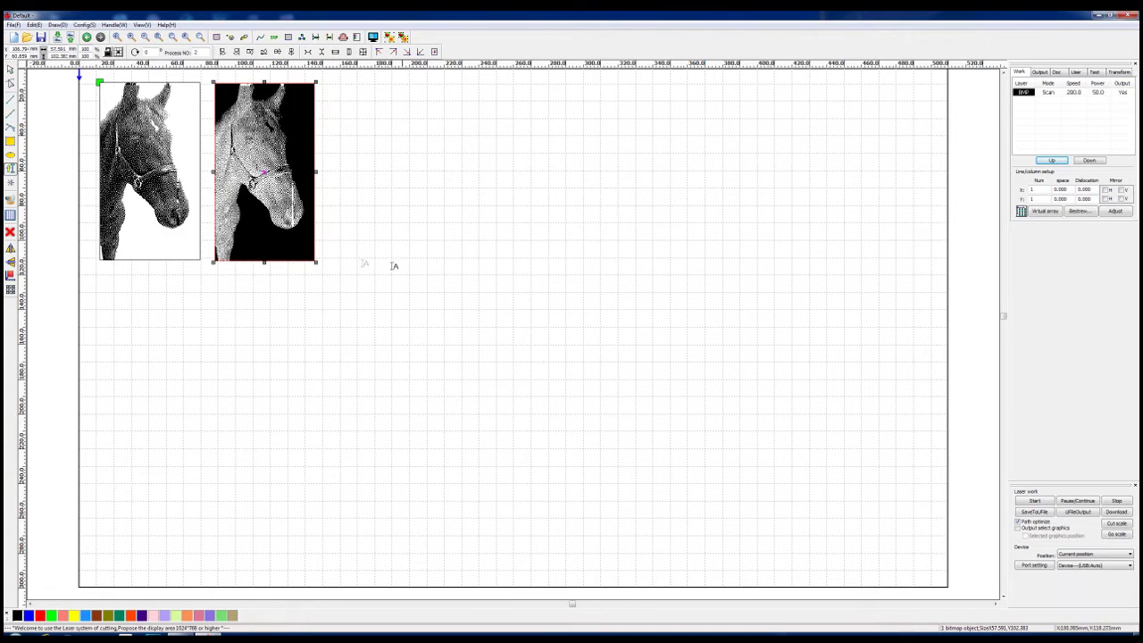
left_click(422, 271)
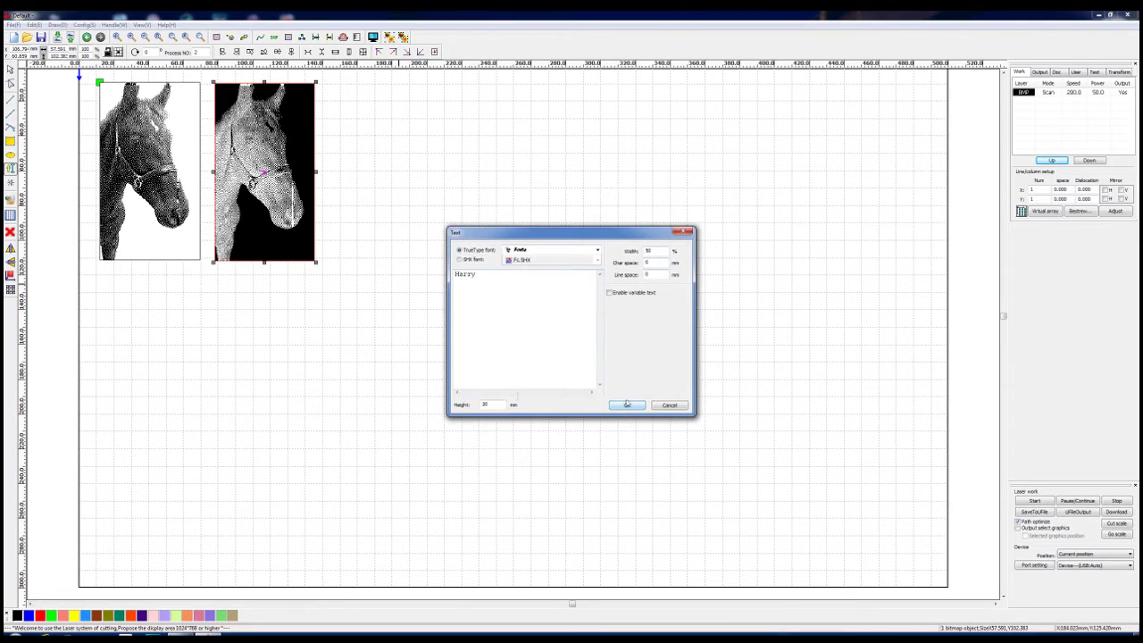
left_click_drag(493, 404, 474, 405)
type("10")
left_click(626, 405)
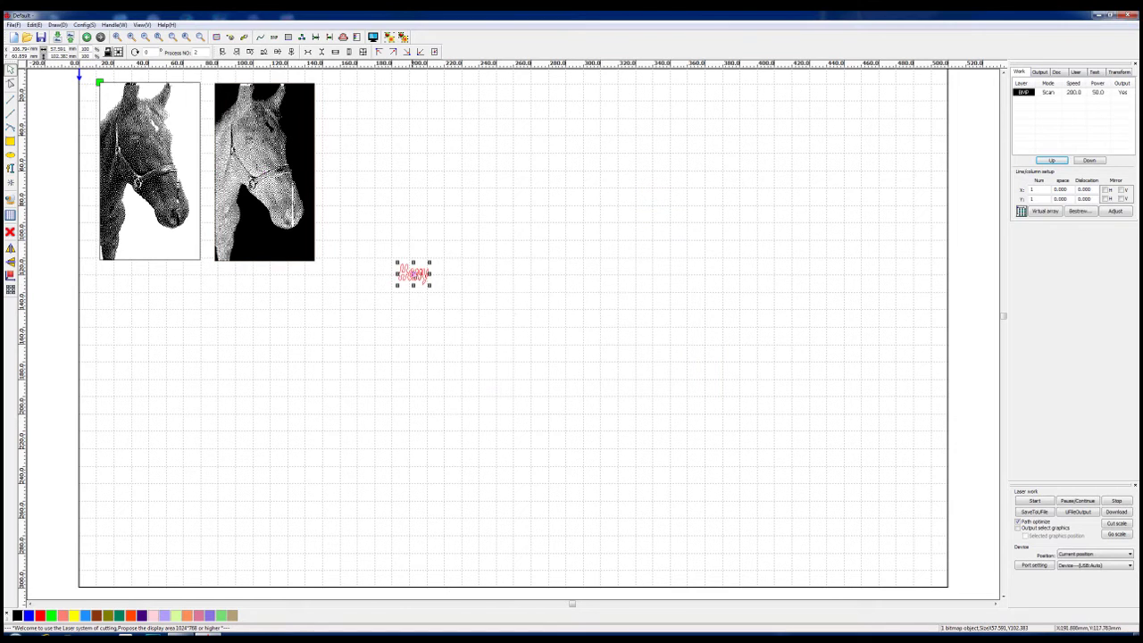
left_click(415, 274)
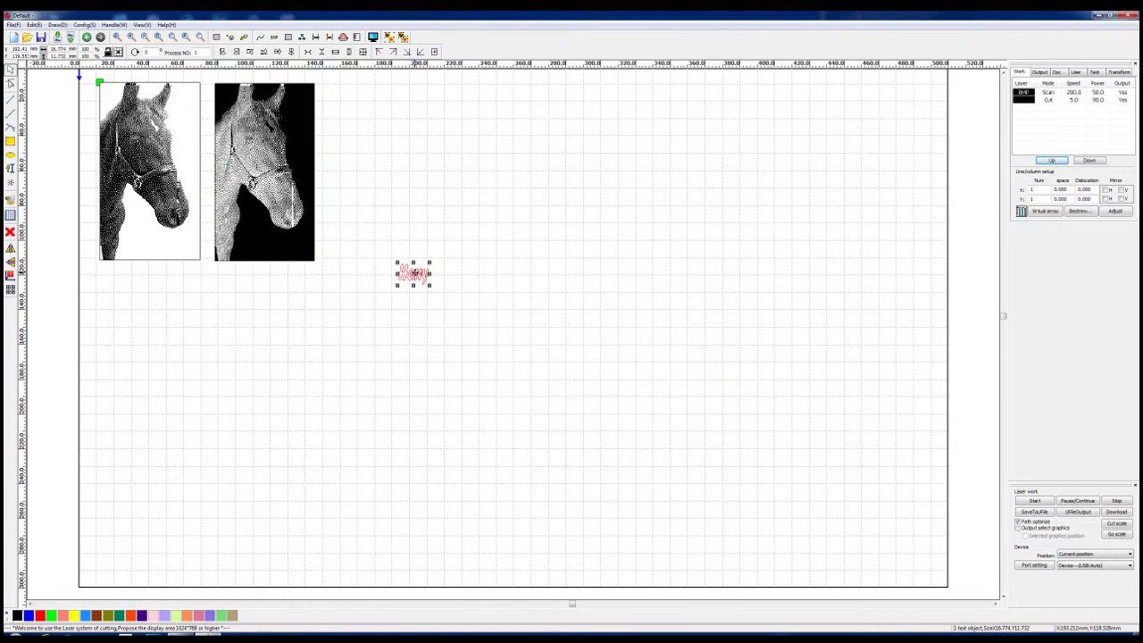
Step: Assign the Harry text to the blue layer and paste a second copy of it
left_click(39, 615)
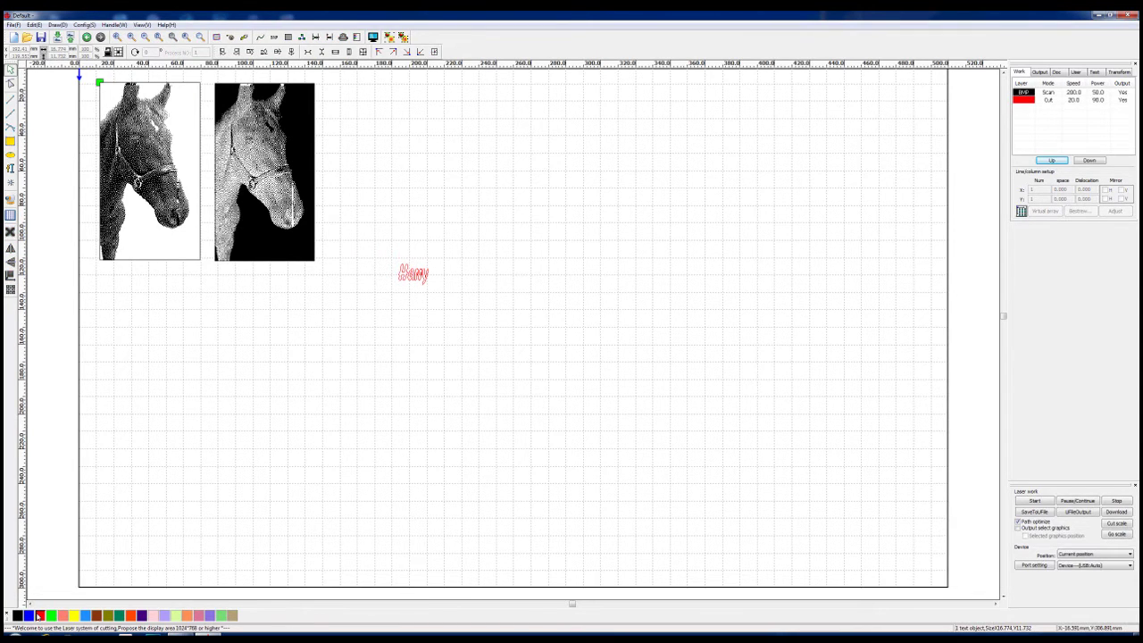
left_click(410, 273)
left_click(28, 615)
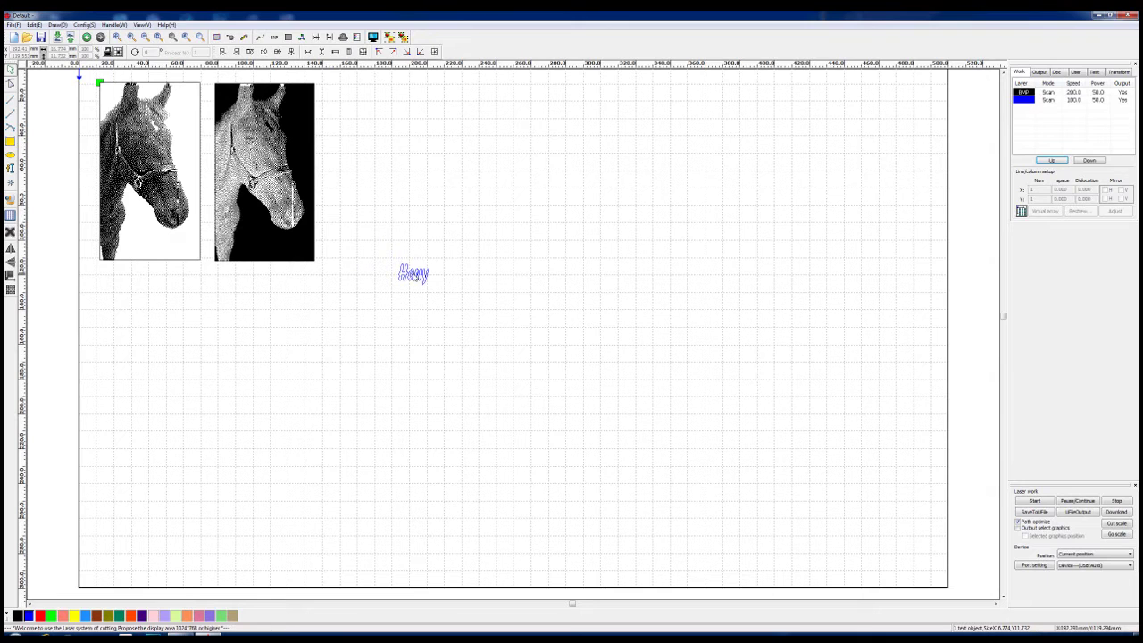
left_click(414, 274)
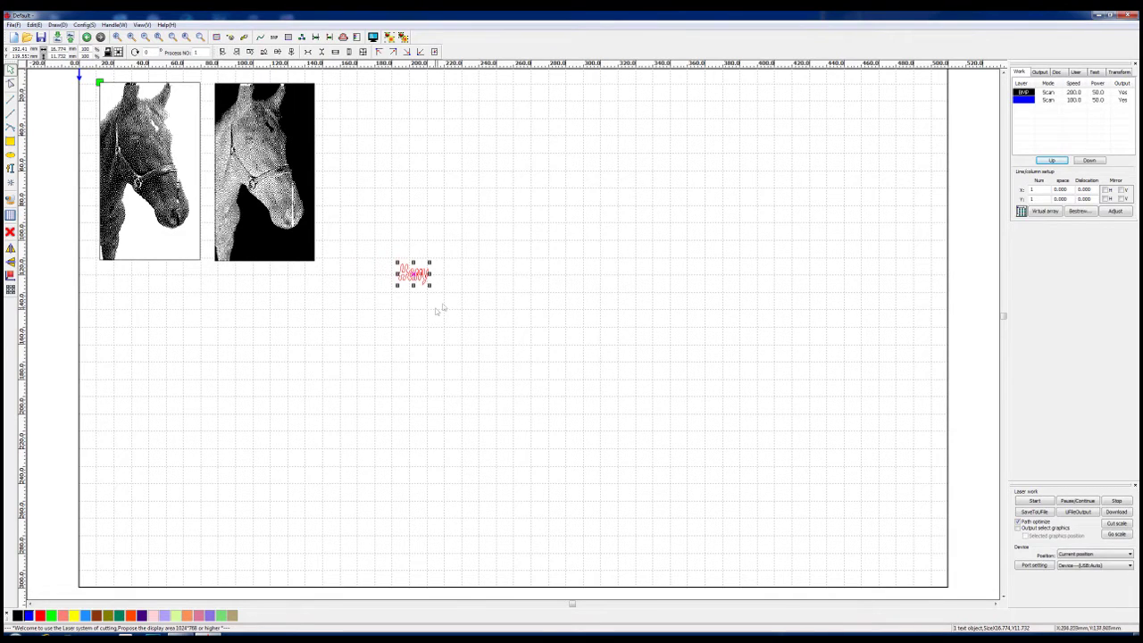
left_click(435, 312)
key("ctrl+v")
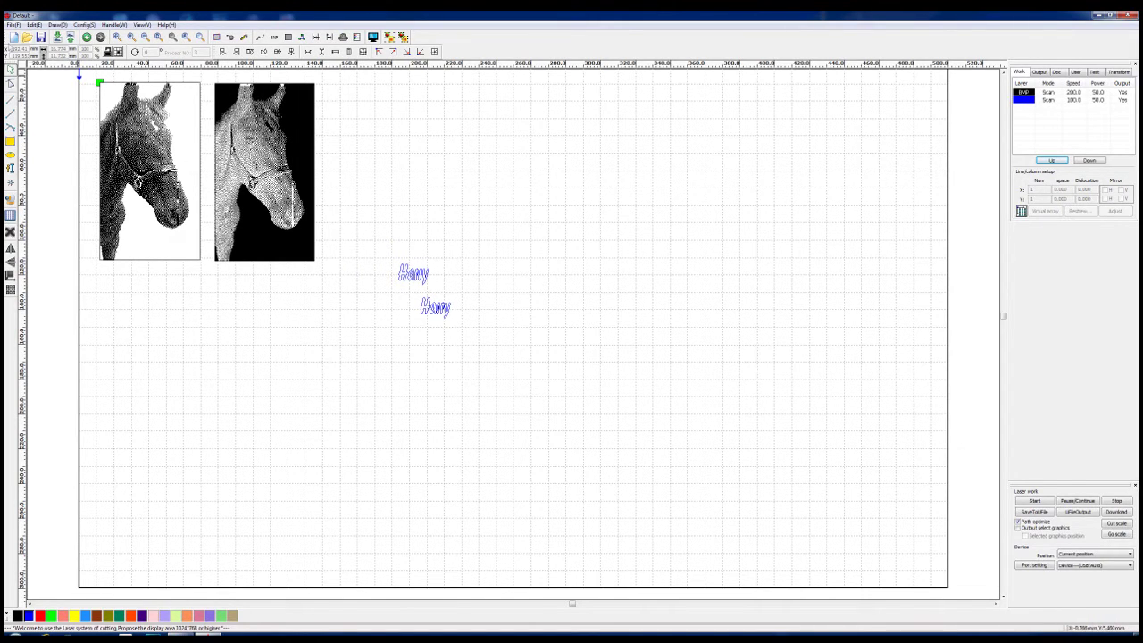
Step: Draw a rectangle around the first horse and put it on the red cut layer
left_click(9, 141)
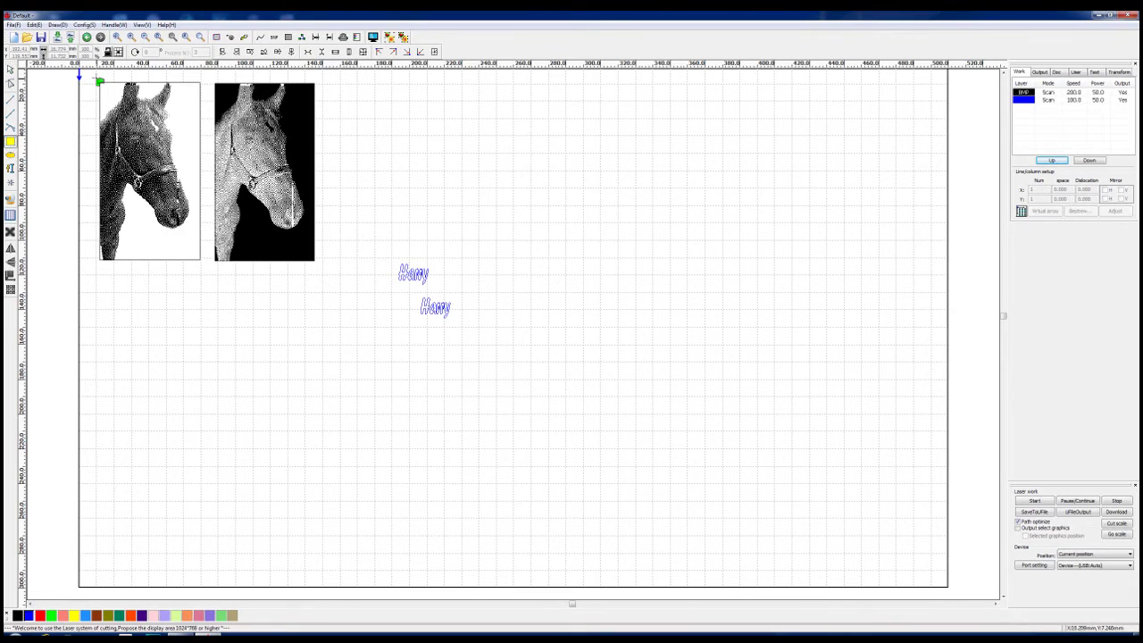
mouse_move(98, 79)
left_mouse_down()
mouse_move(204, 247)
mouse_move(202, 266)
left_mouse_up()
left_click_drag(98, 80, 203, 266)
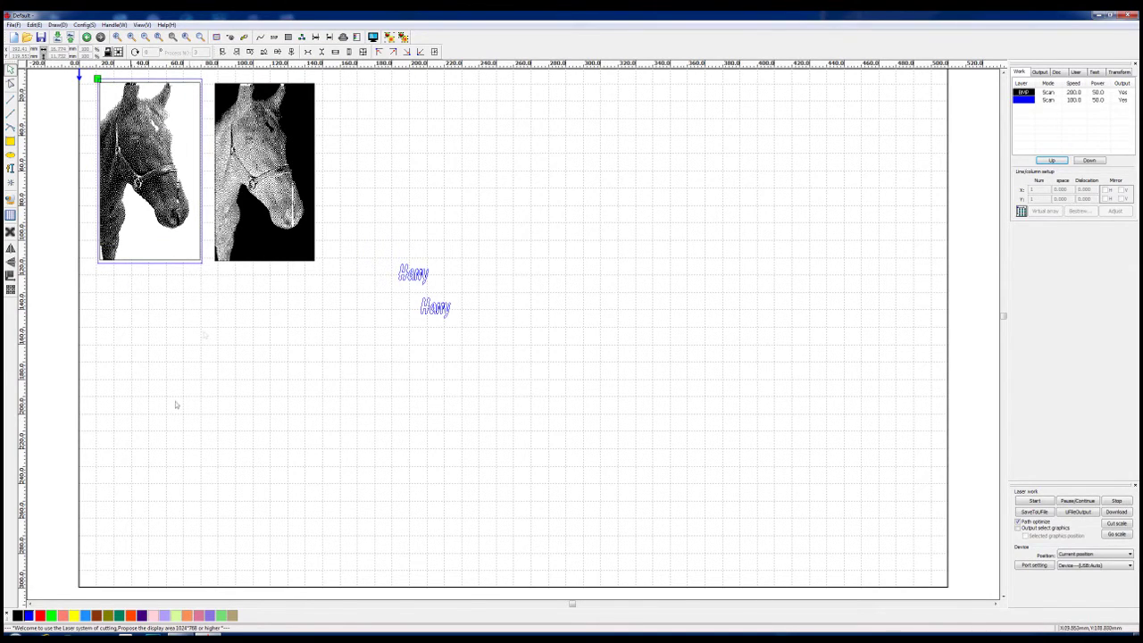
left_click(203, 182)
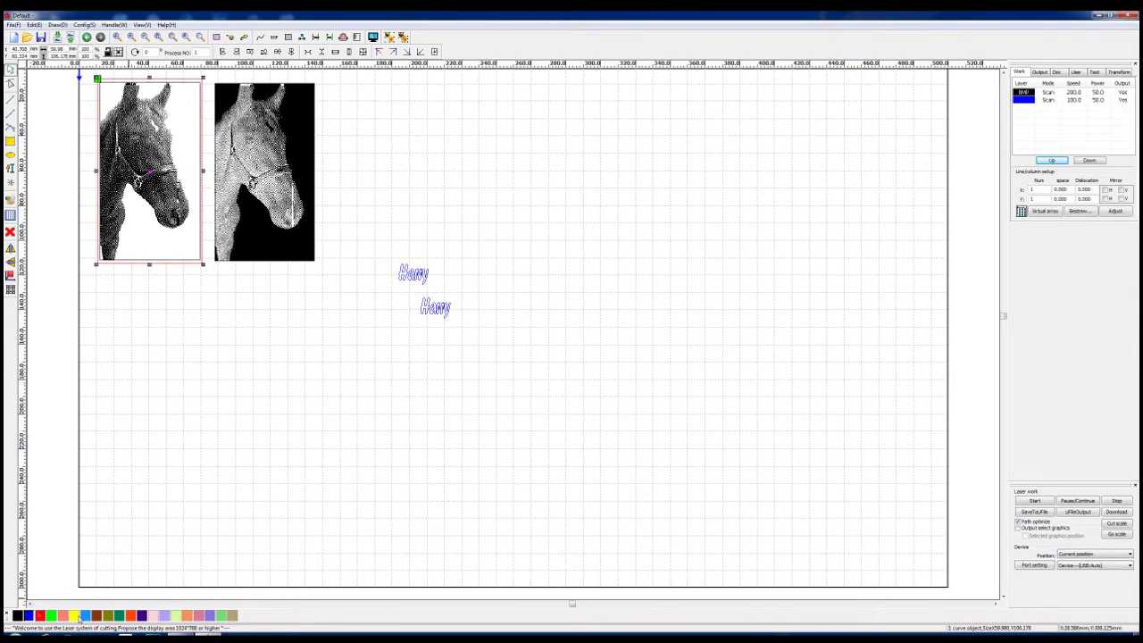
left_click(40, 615)
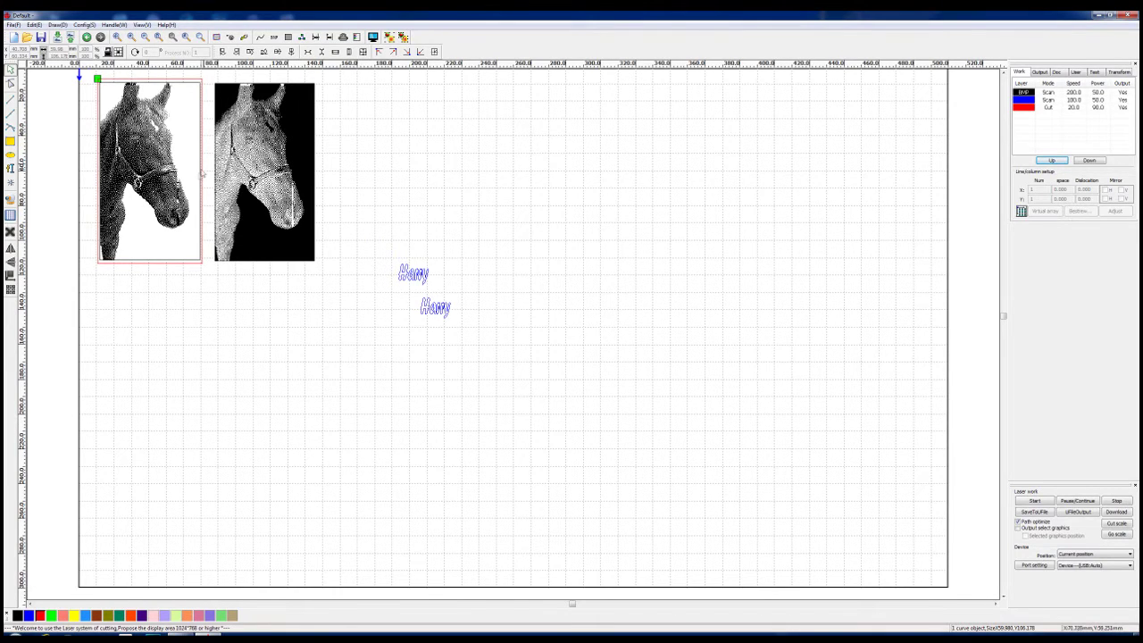
Step: Copy and paste the red frame rectangle
left_click(204, 167)
left_click(204, 167)
left_click(156, 268)
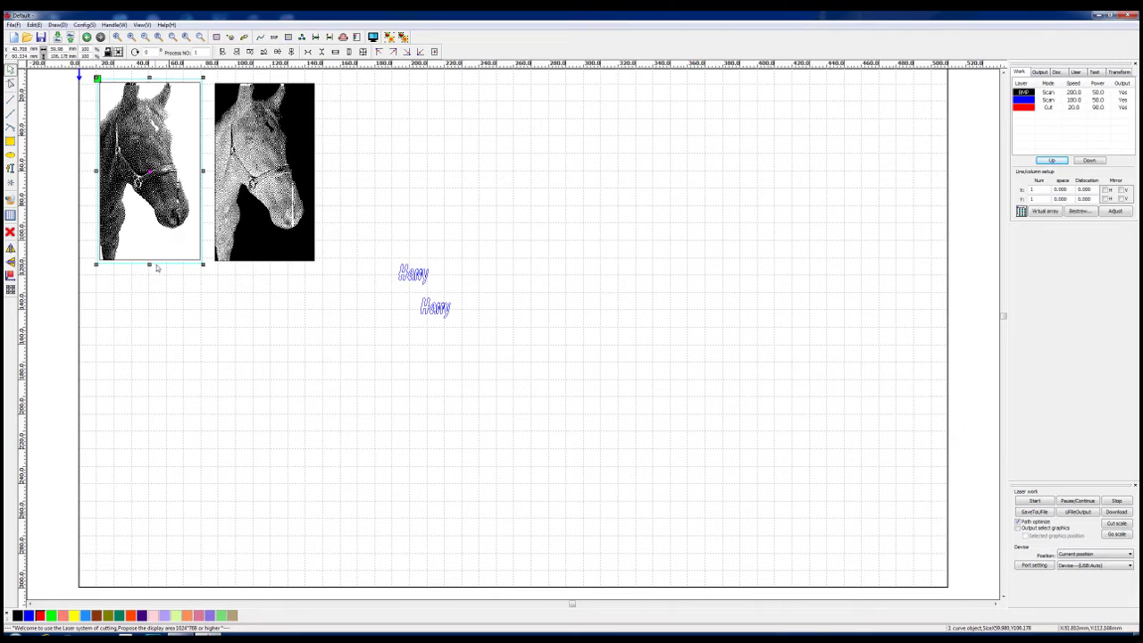
left_click(426, 202)
key("ctrl+v")
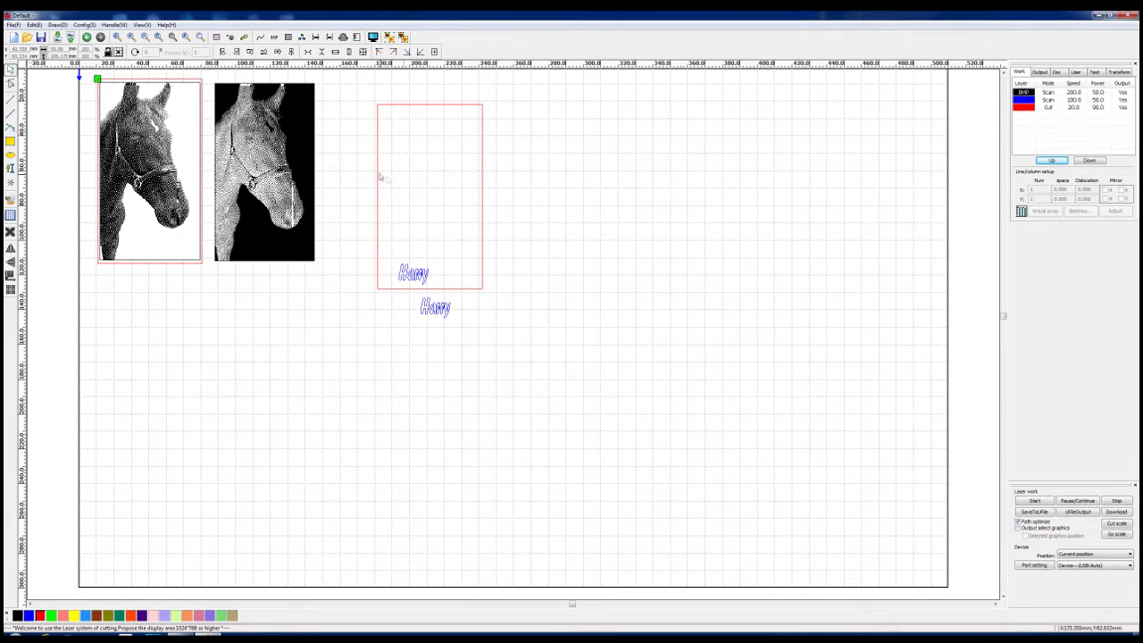
Step: Move the copied rectangle around the second horse and place a Harry text at each horse's bottom
left_click(482, 207)
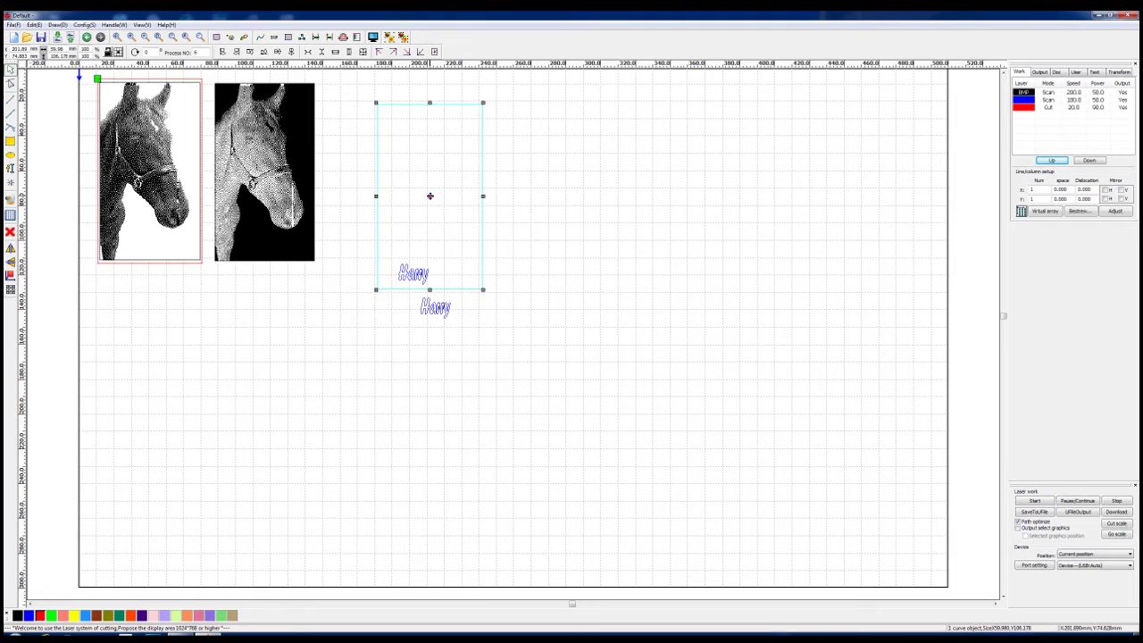
left_click_drag(430, 195, 263, 172)
left_click(412, 273)
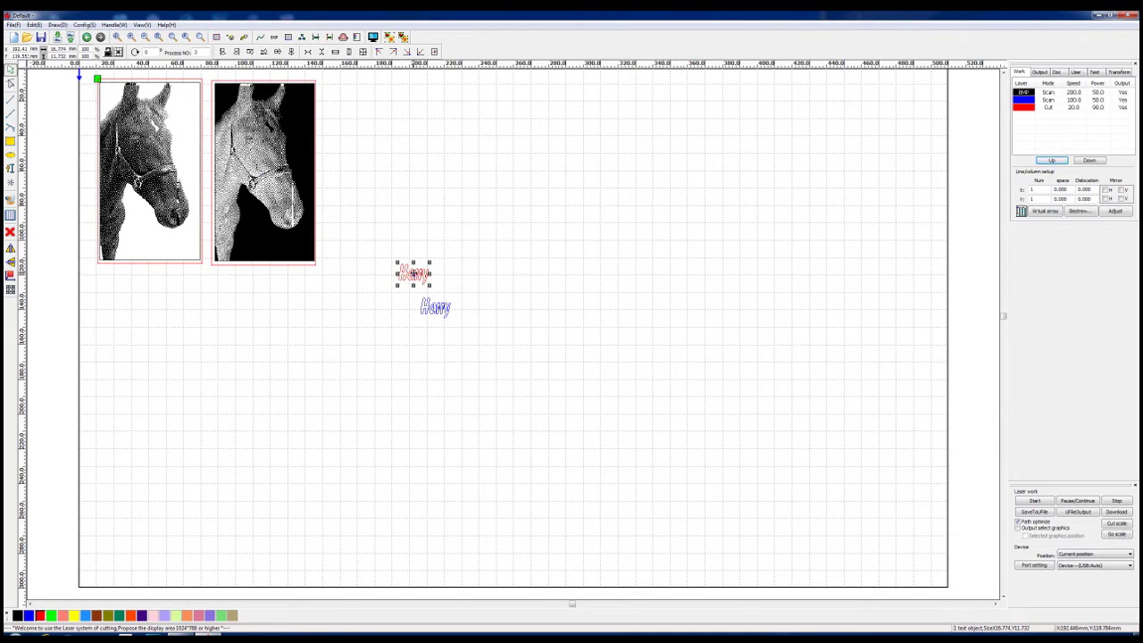
left_click_drag(414, 274, 156, 243)
left_click(436, 307)
left_click_drag(436, 307, 267, 247)
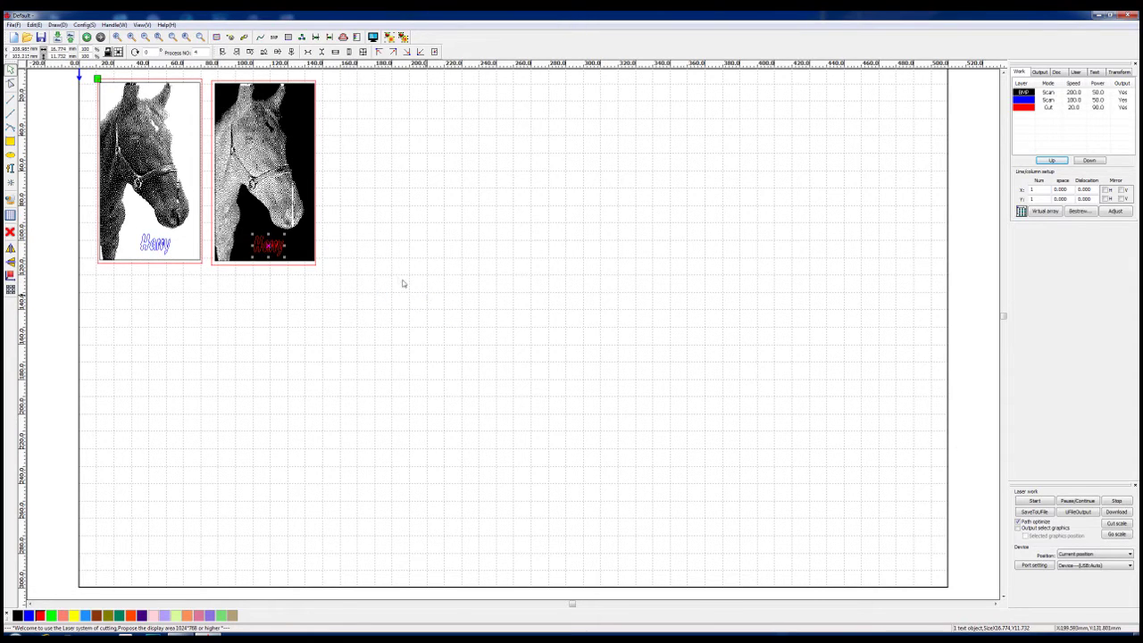
left_click(425, 298)
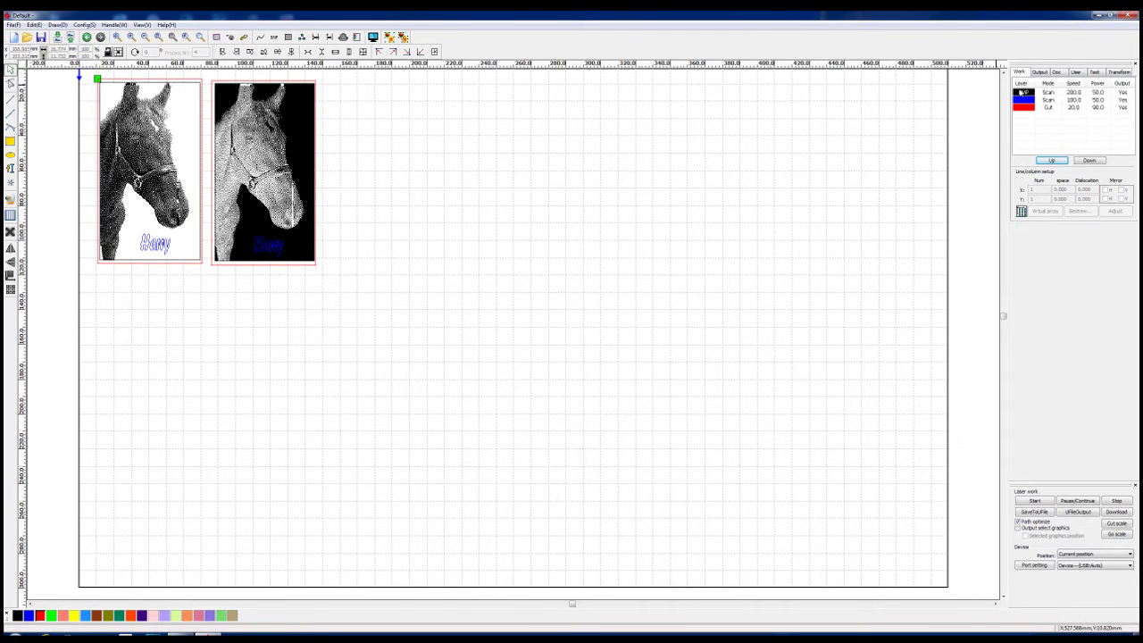
Step: Set the black bitmap layer's Min and Max Power to 30%
double_click(1021, 92)
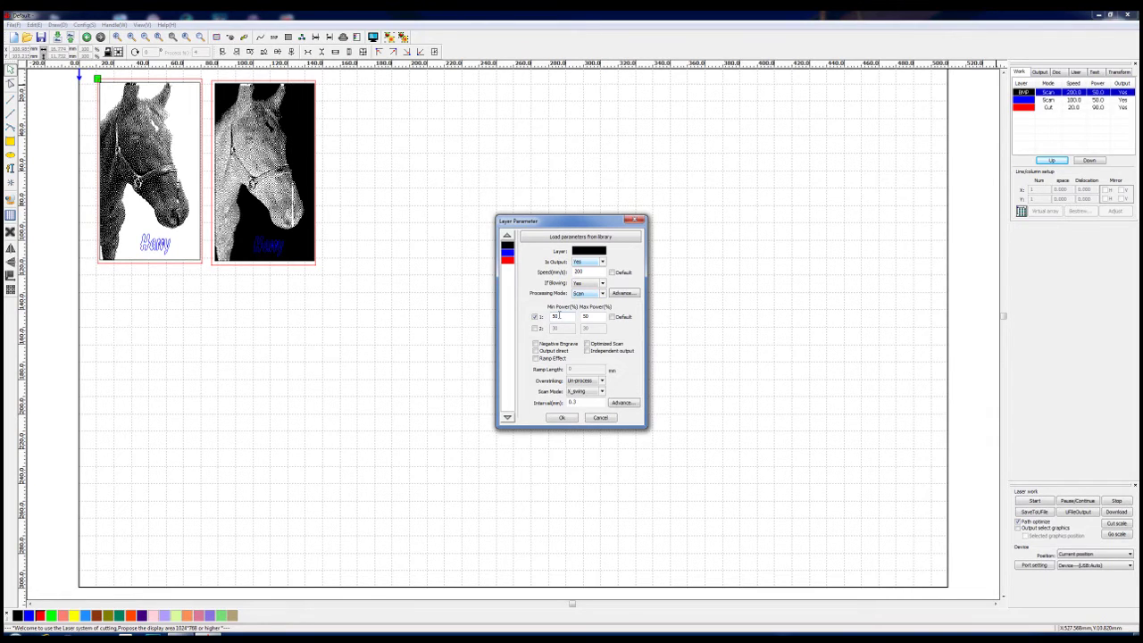
left_click_drag(561, 316, 551, 319)
type("30")
left_click_drag(591, 316, 570, 320)
type("3")
key("Return")
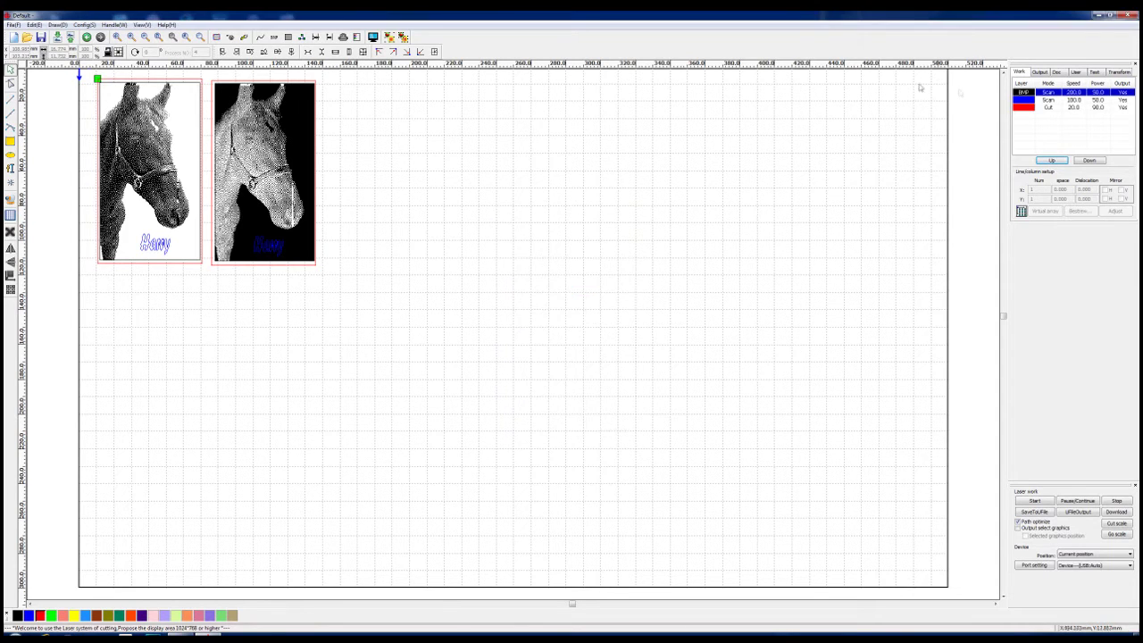
left_click(1022, 100)
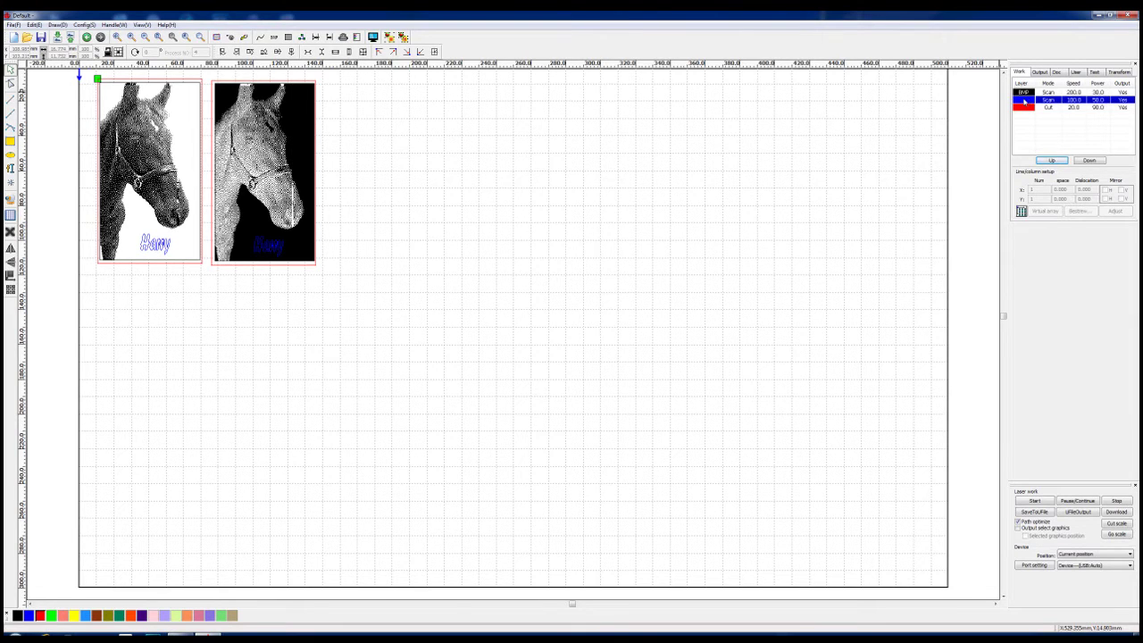
Step: Leave the blue text layer as is and give the red Cut layer speed 10 mm/s, 90% power
double_click(1022, 100)
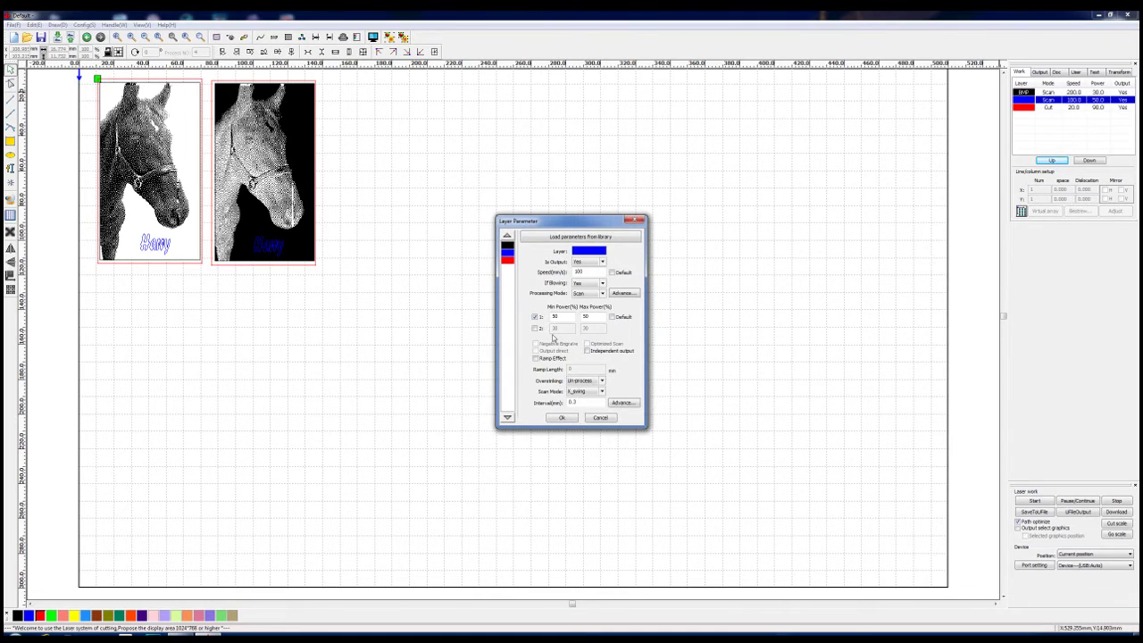
left_click(562, 419)
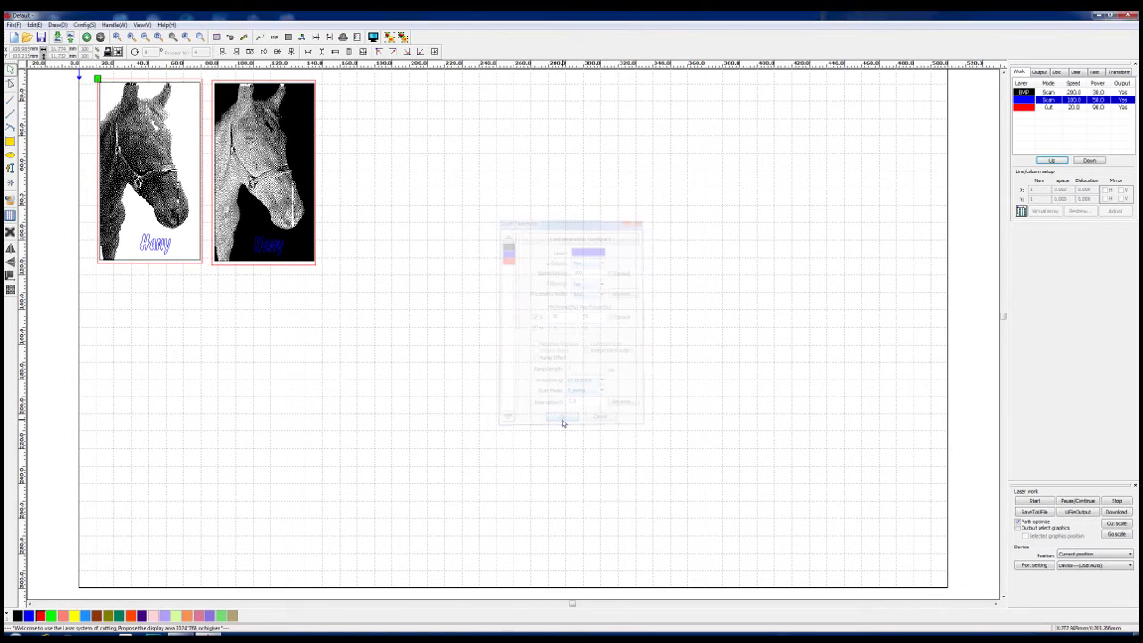
double_click(1027, 108)
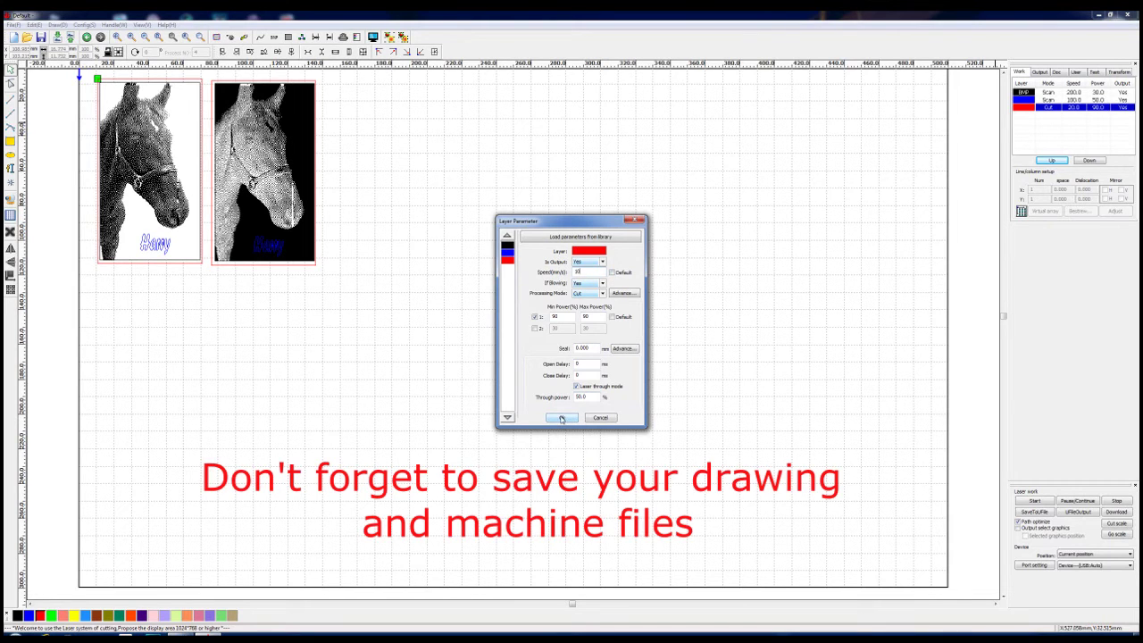
left_click(561, 418)
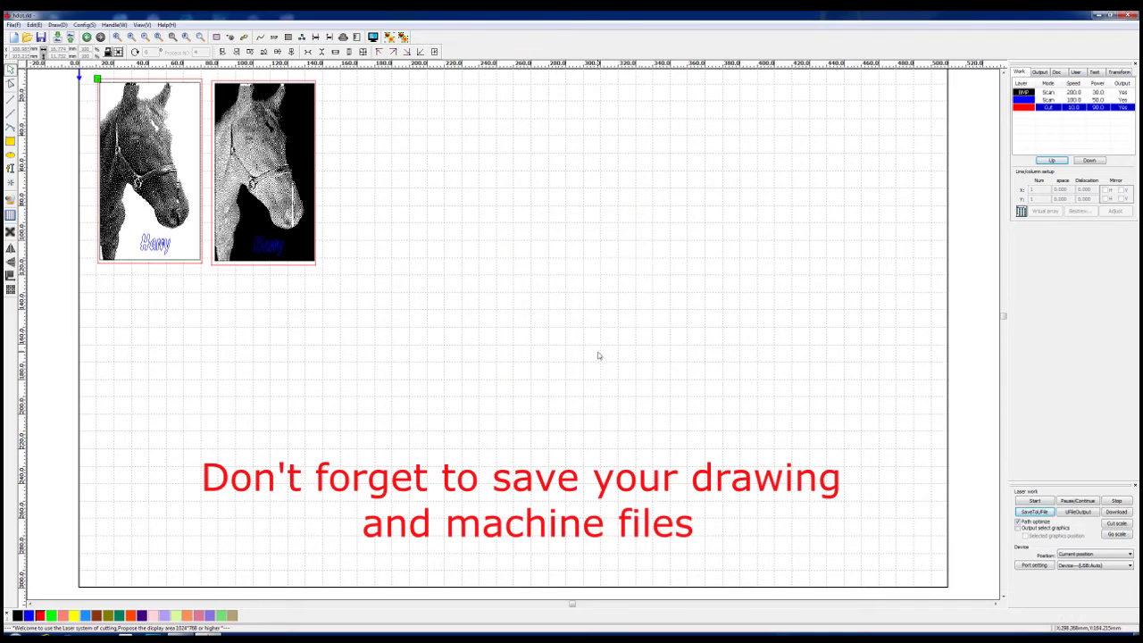